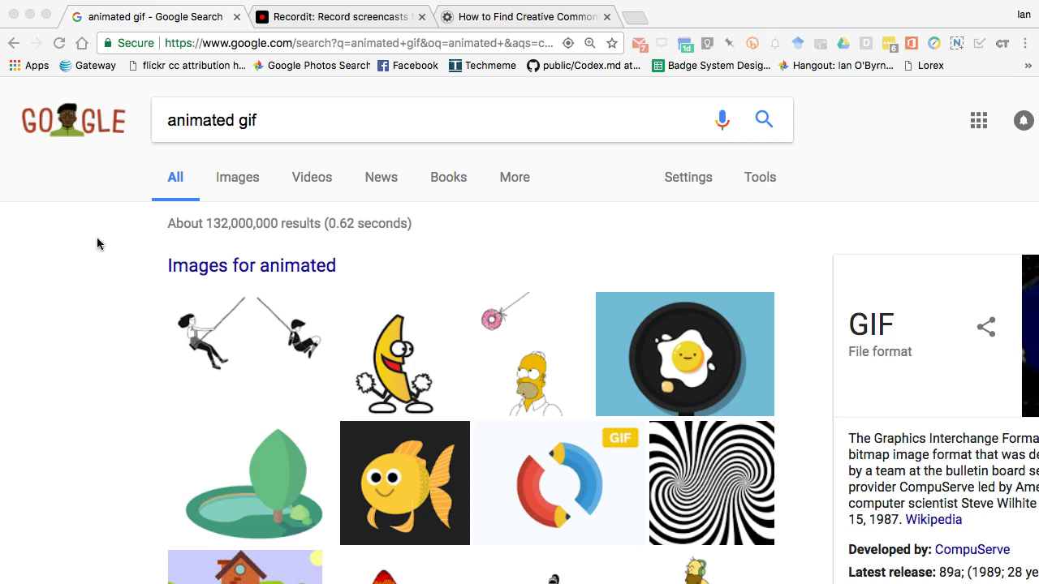
Look over the web results for "animated gif" and open the image results from the goldfish thumbnail.
scroll(88, 325, "down", 2)
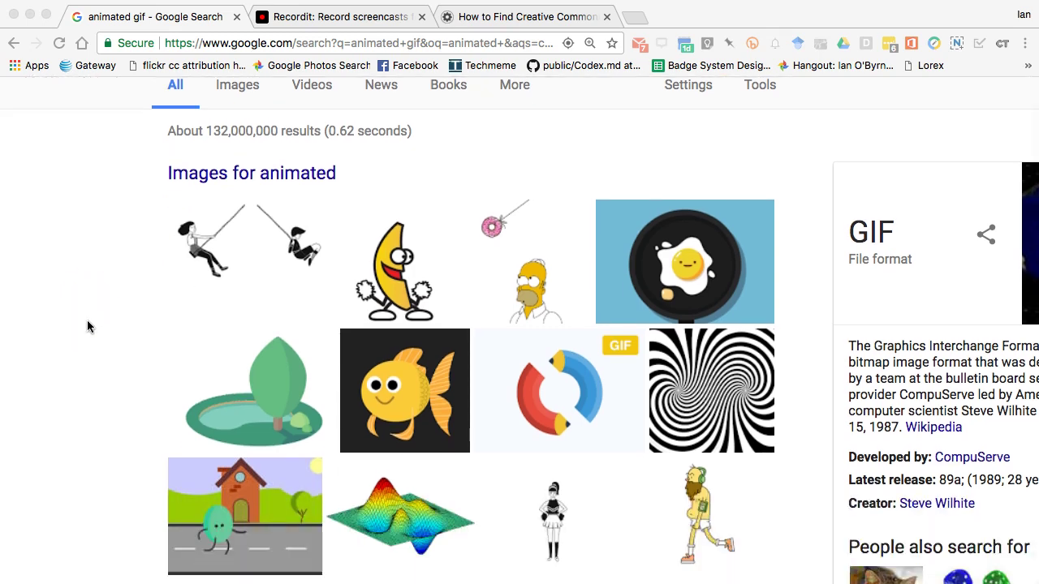
left_click(83, 346)
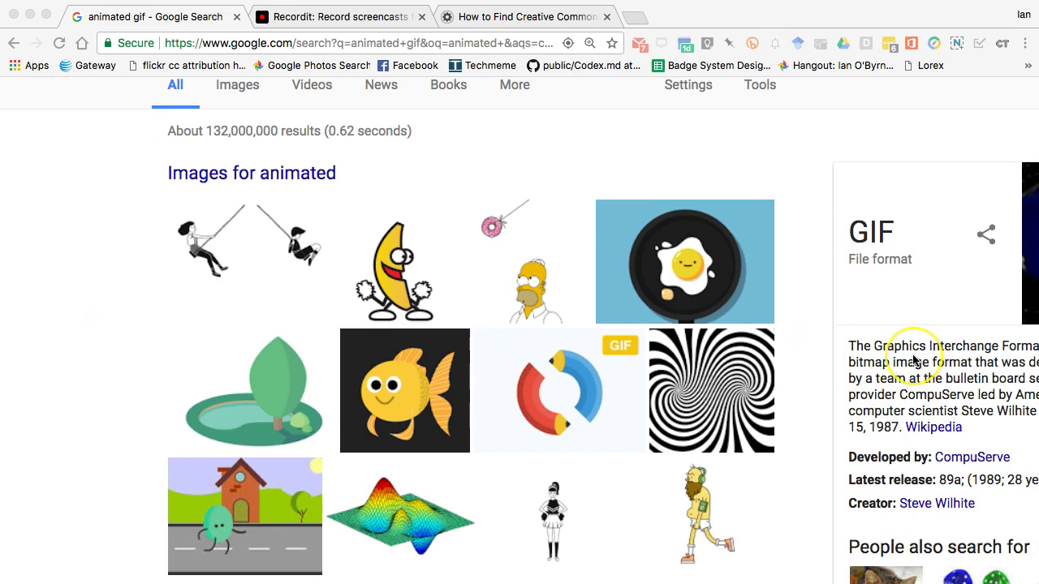
scroll(915, 361, "right", 3)
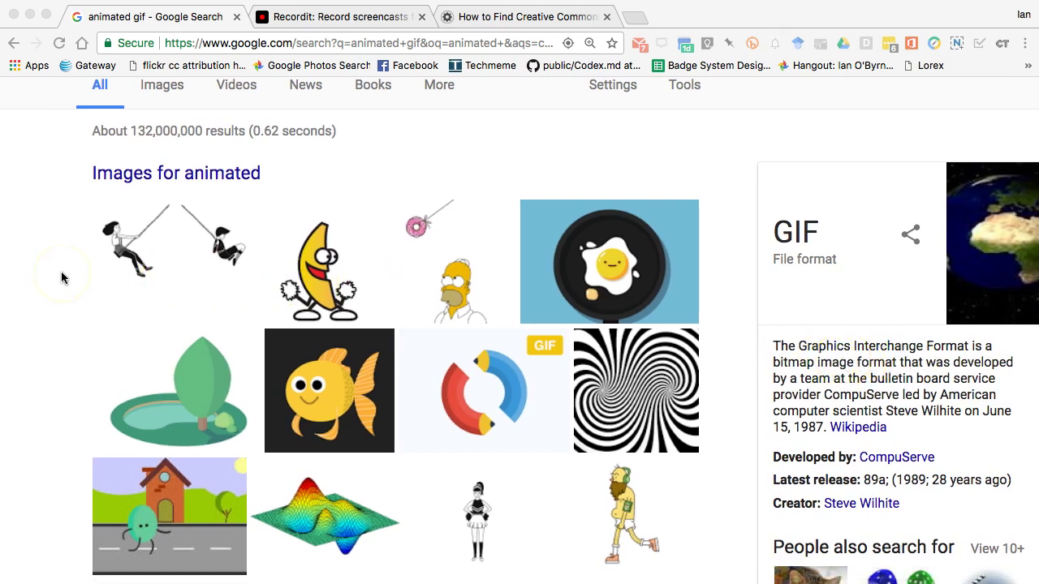
left_click(320, 393)
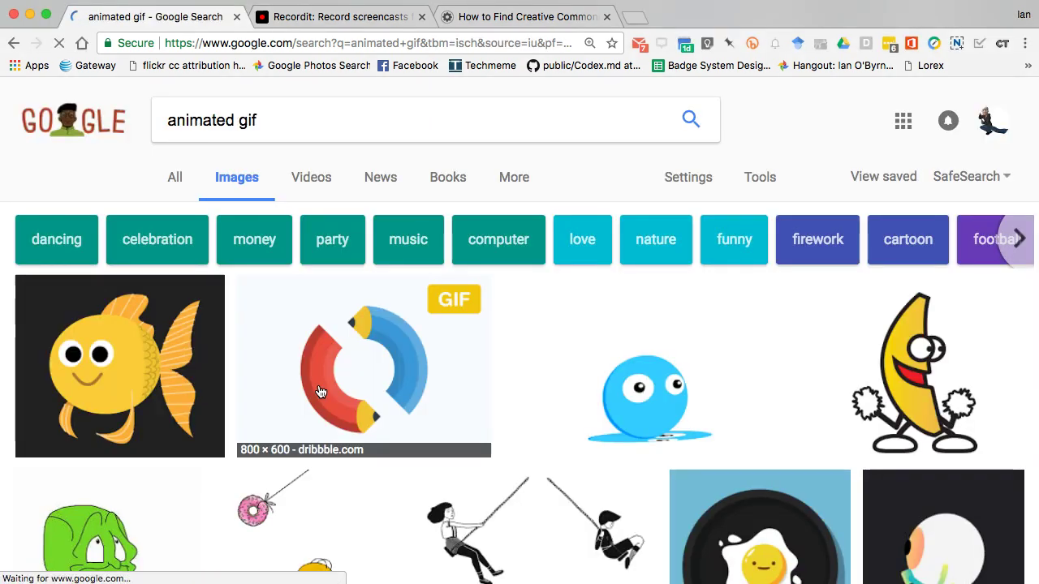
Preview the pencil icons, blue ball and goldfish GIFs one after another in the image results.
left_click(373, 382)
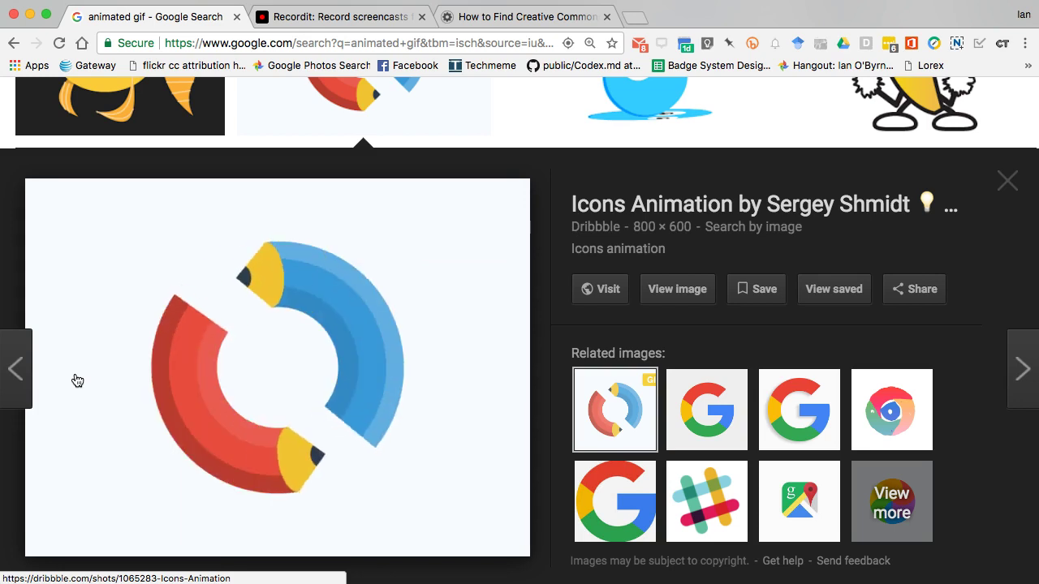
scroll(514, 408, "up", 4)
left_click(510, 406)
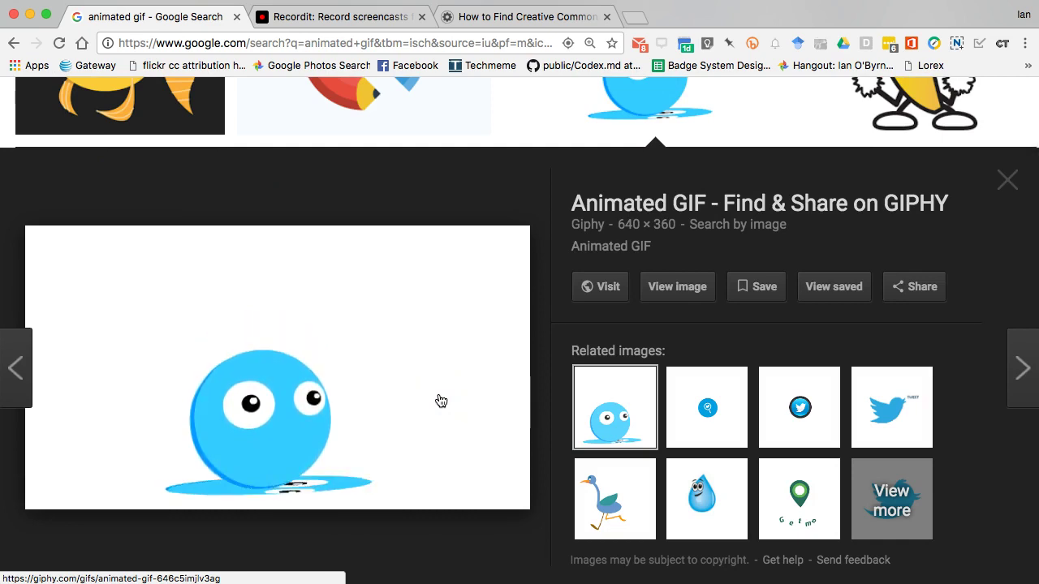
left_click(439, 417)
scroll(440, 421, "up", 4)
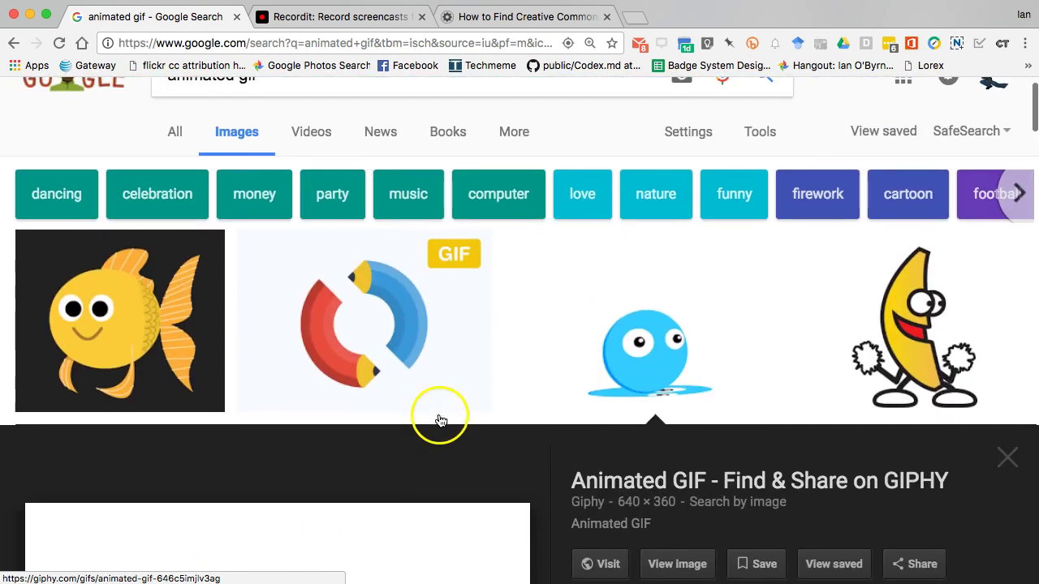
left_click(144, 329)
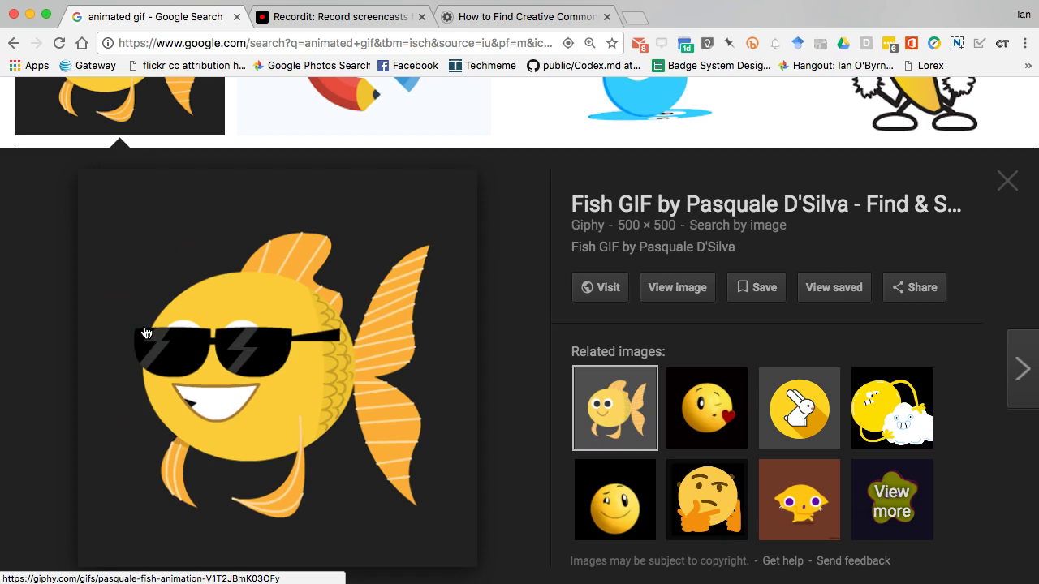
scroll(308, 371, "up", 4)
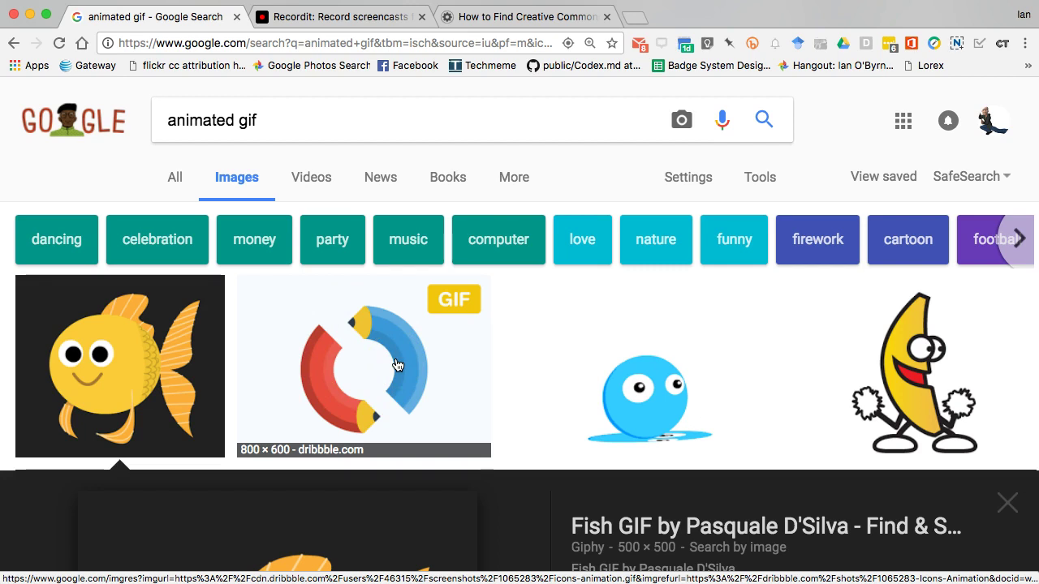
Switch to the open blog post on finding Creative Commons licensed images and skim it down to the "Using Flickr" section.
left_click(537, 16)
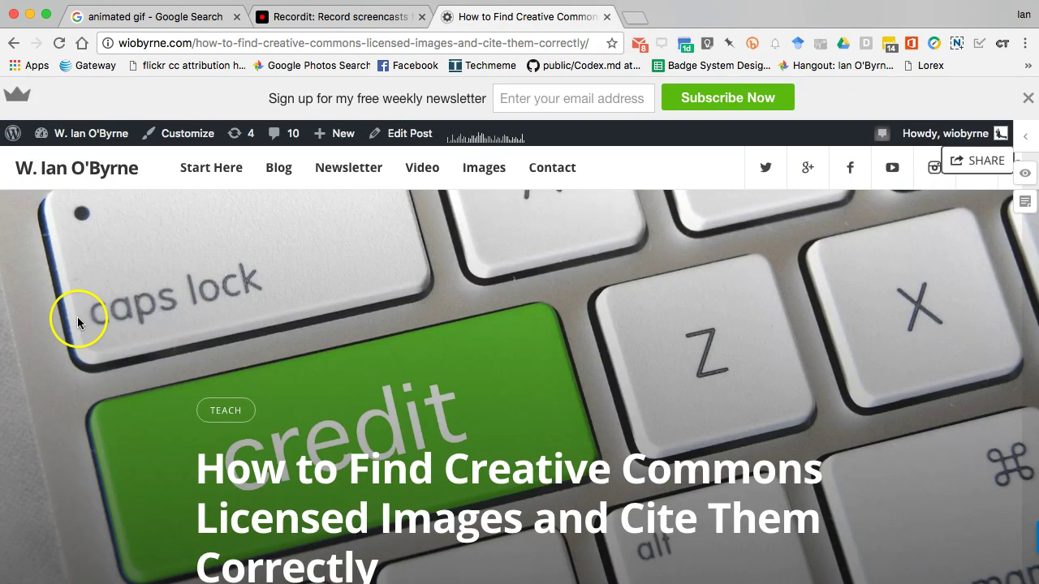
scroll(185, 321, "down", 5)
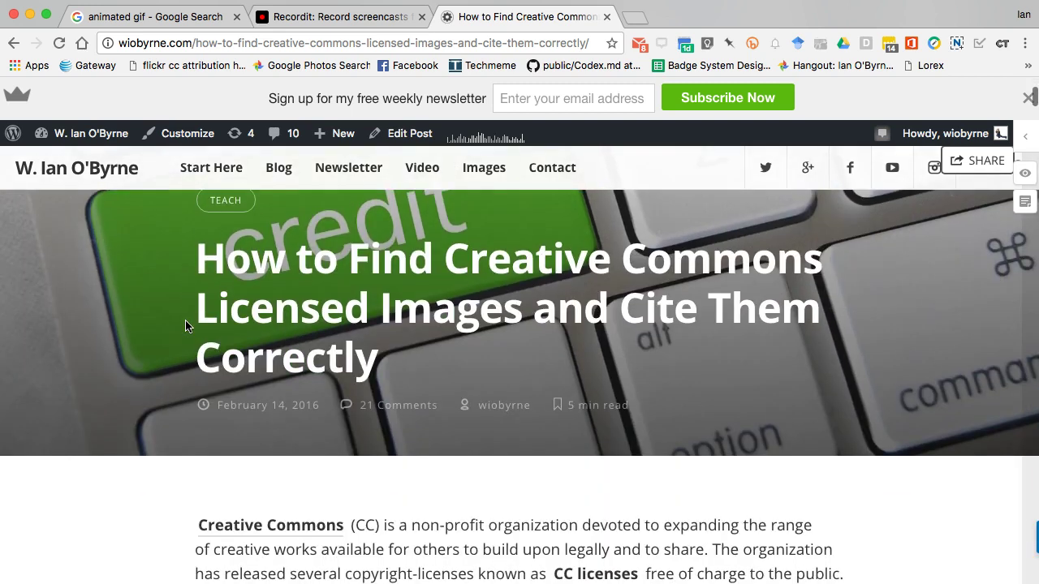
scroll(188, 341, "down", 5)
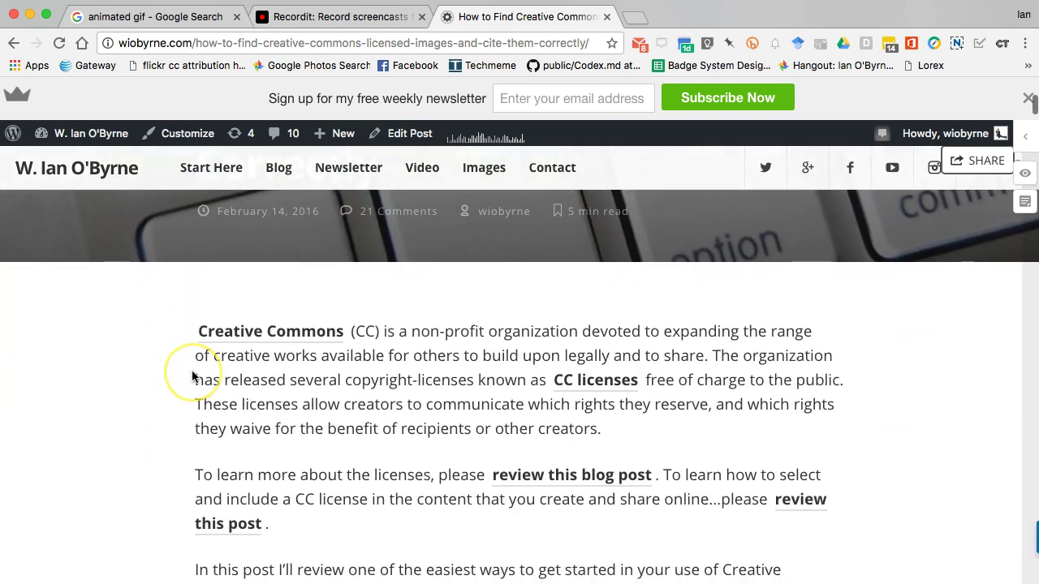
left_click(230, 371)
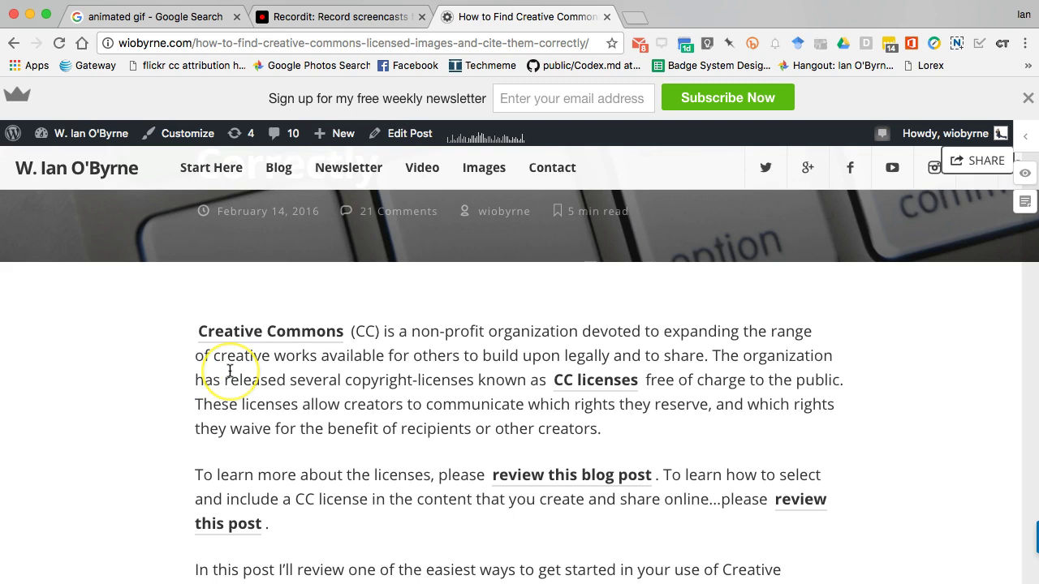
scroll(228, 368, "down", 1)
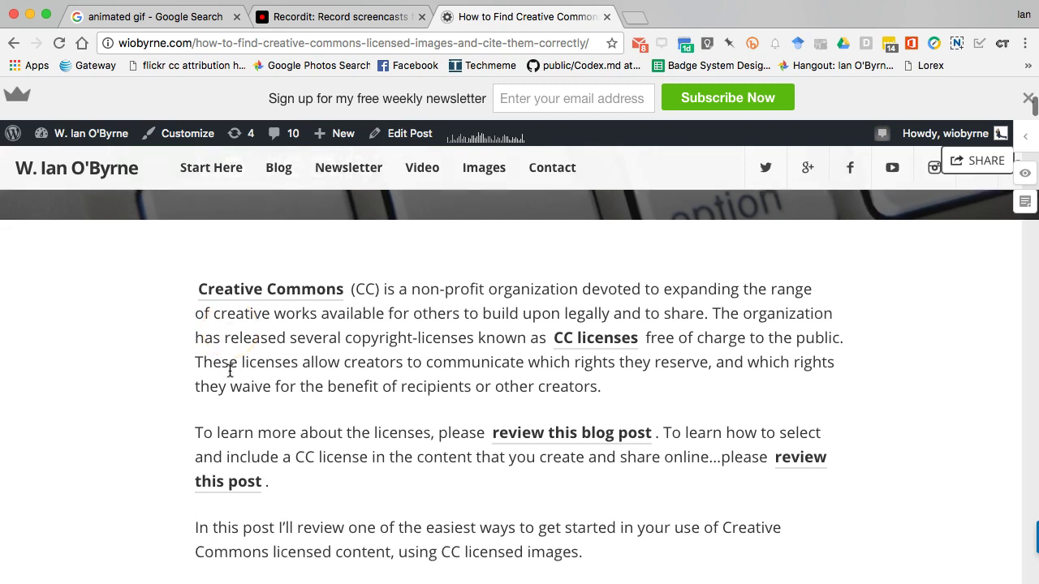
left_click(143, 388)
scroll(144, 387, "down", 5)
scroll(146, 386, "down", 15)
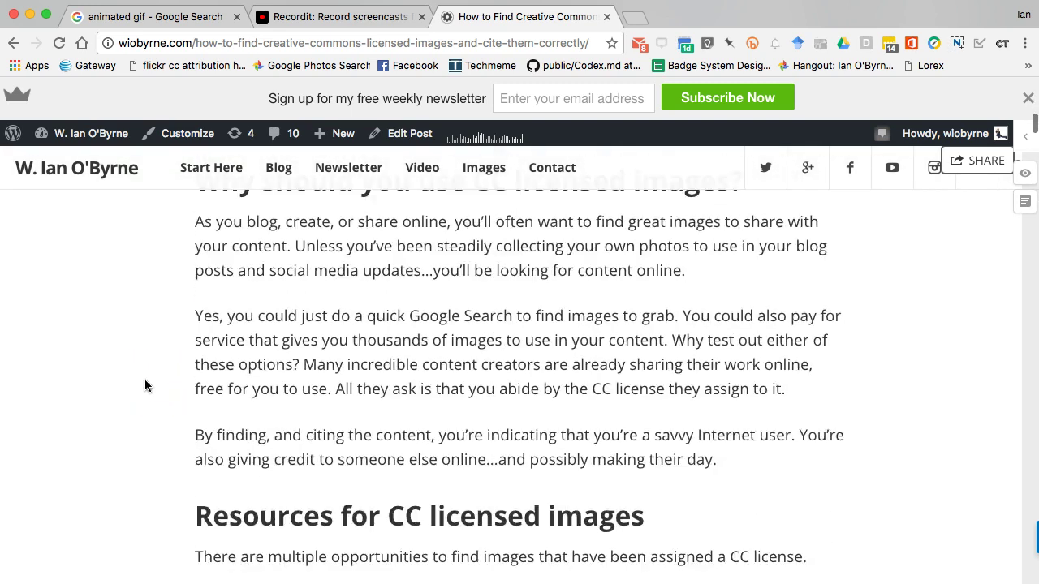
scroll(149, 377, "down", 10)
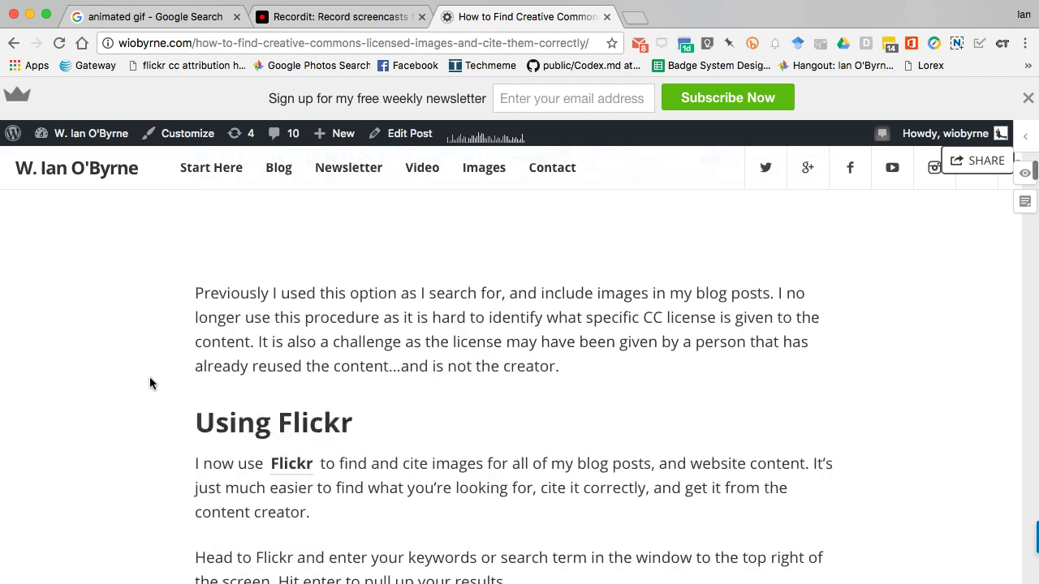
scroll(151, 377, "up", 1)
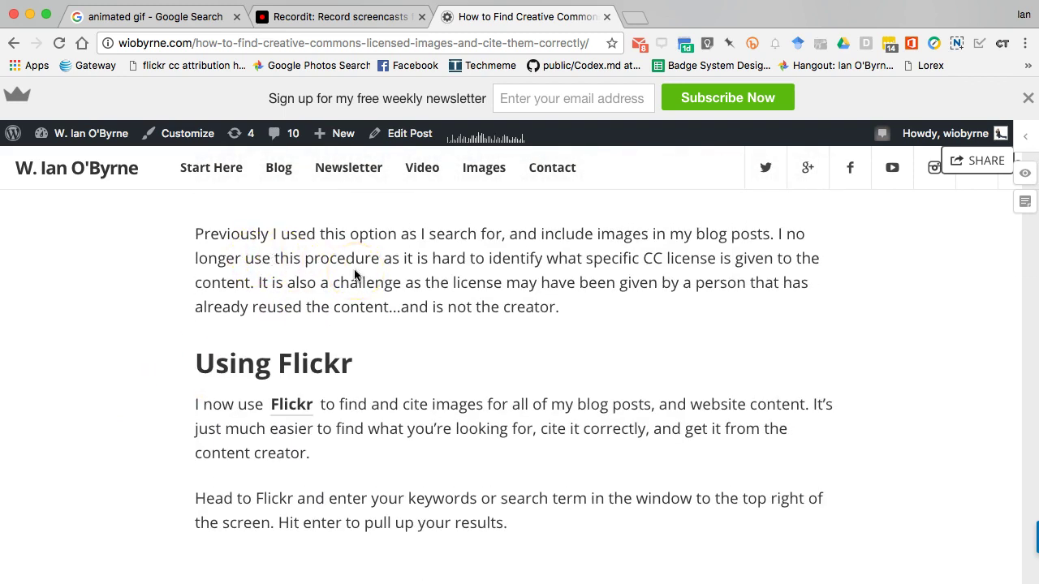
Read the "Using Flickr" section and examine the annotated screenshot showing where to enter a search term.
left_click(317, 290)
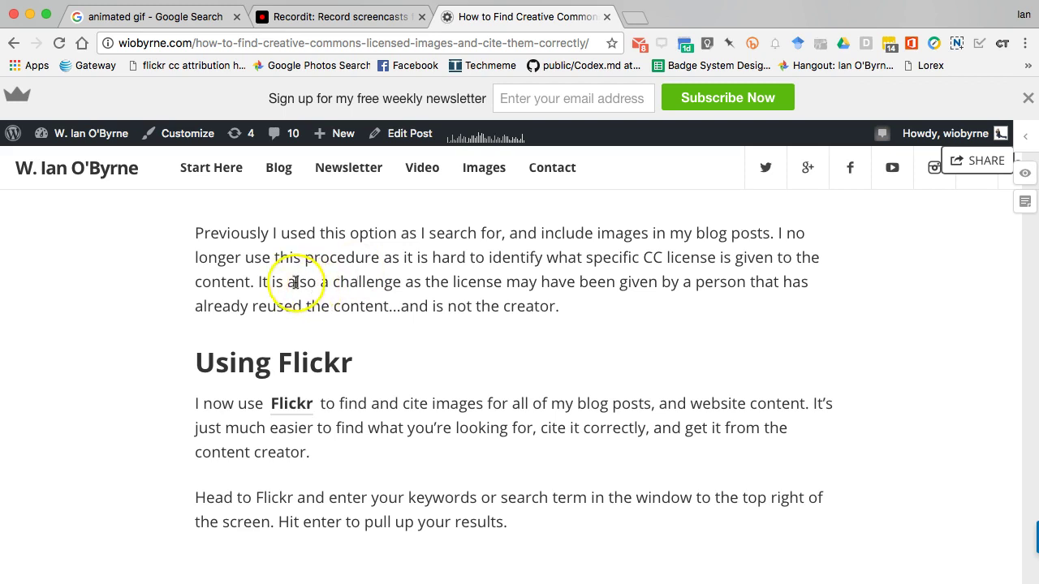
scroll(295, 281, "down", 1)
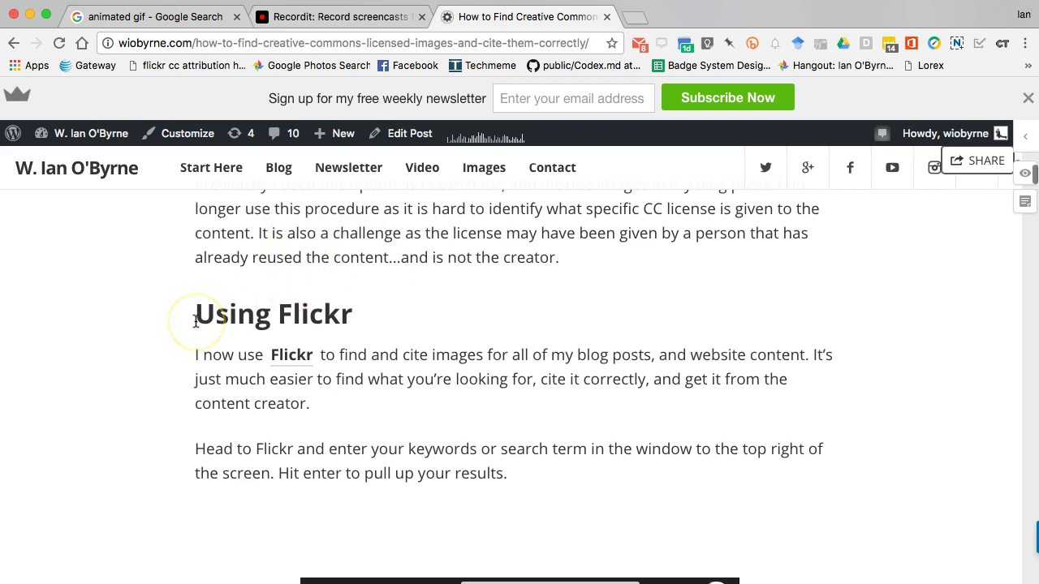
scroll(196, 321, "down", 4)
scroll(196, 322, "down", 2)
scroll(195, 322, "up", 6)
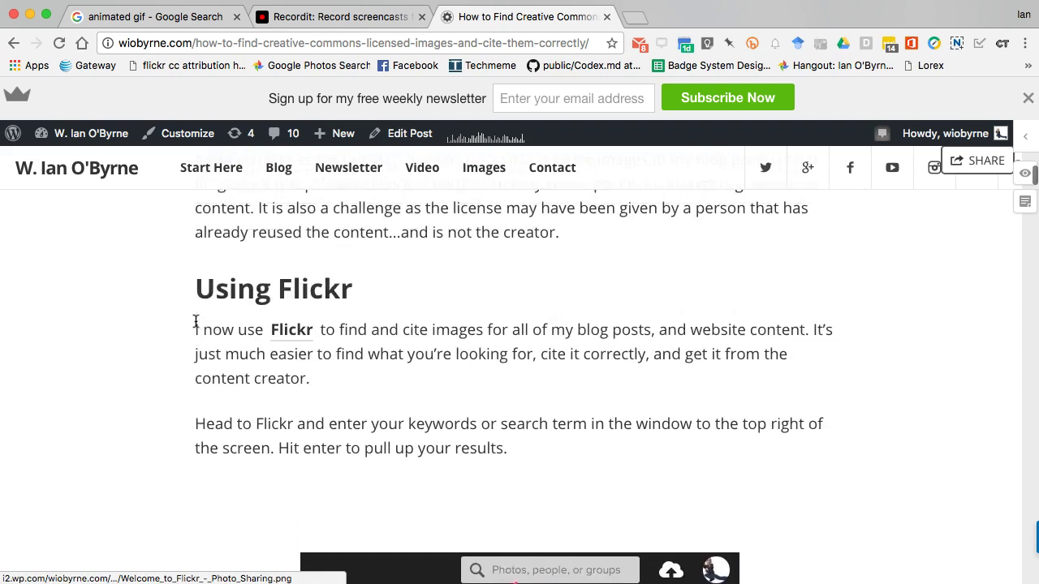
scroll(196, 321, "down", 1)
left_click(240, 298)
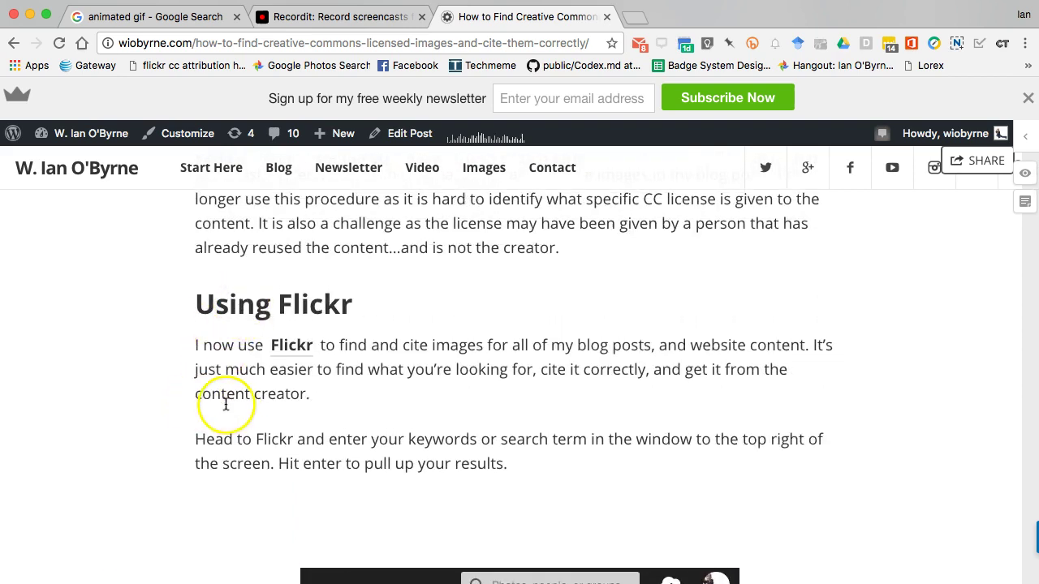
scroll(232, 417, "down", 5)
scroll(234, 414, "down", 1)
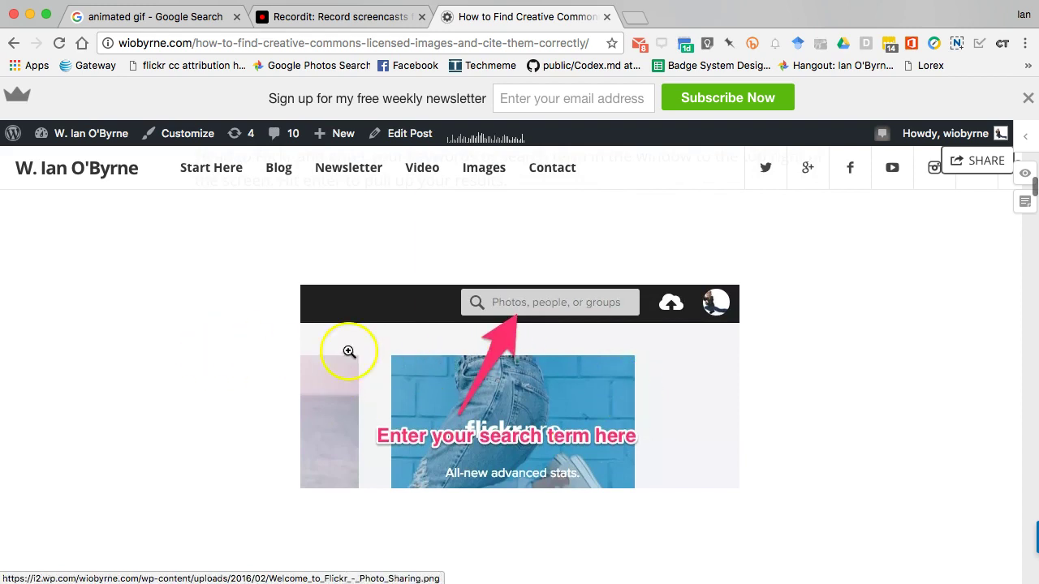
scroll(394, 353, "down", 1)
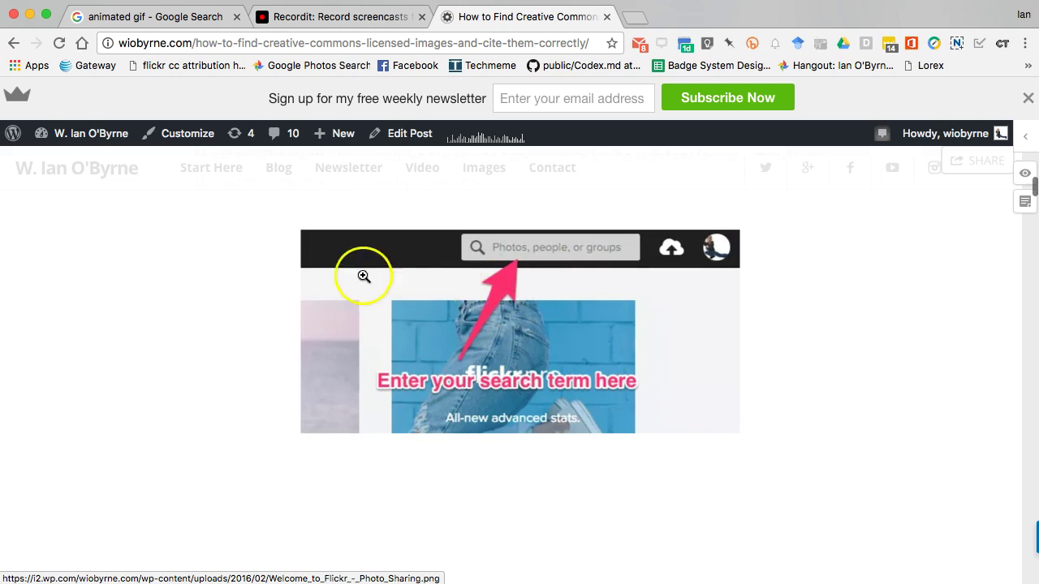
scroll(193, 268, "up", 1)
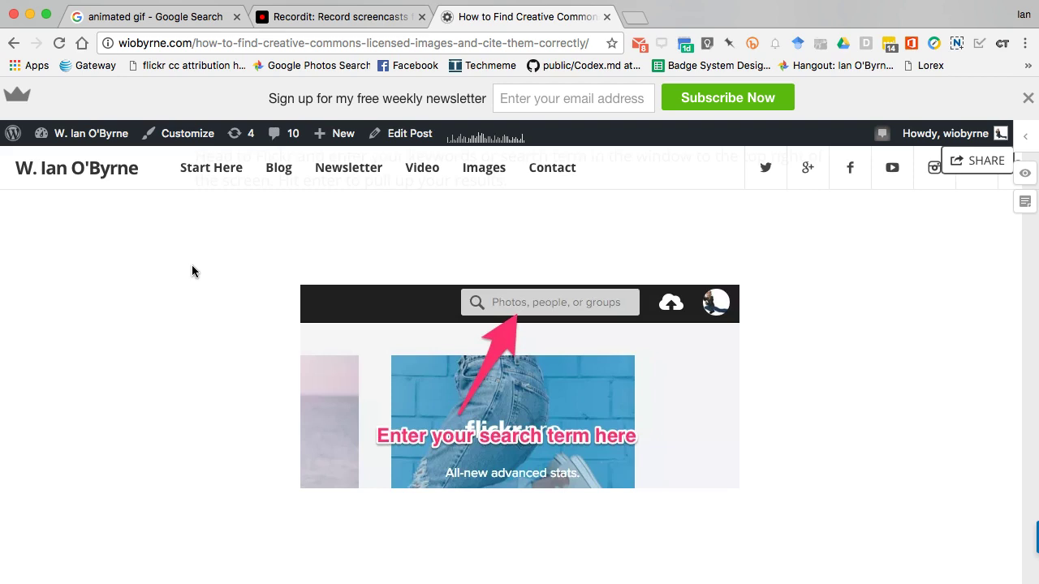
Compare the static Flickr search screenshot with the written instructions around it, including the "All creative commons" license filter paragraph.
scroll(192, 265, "down", 5)
left_click(186, 286)
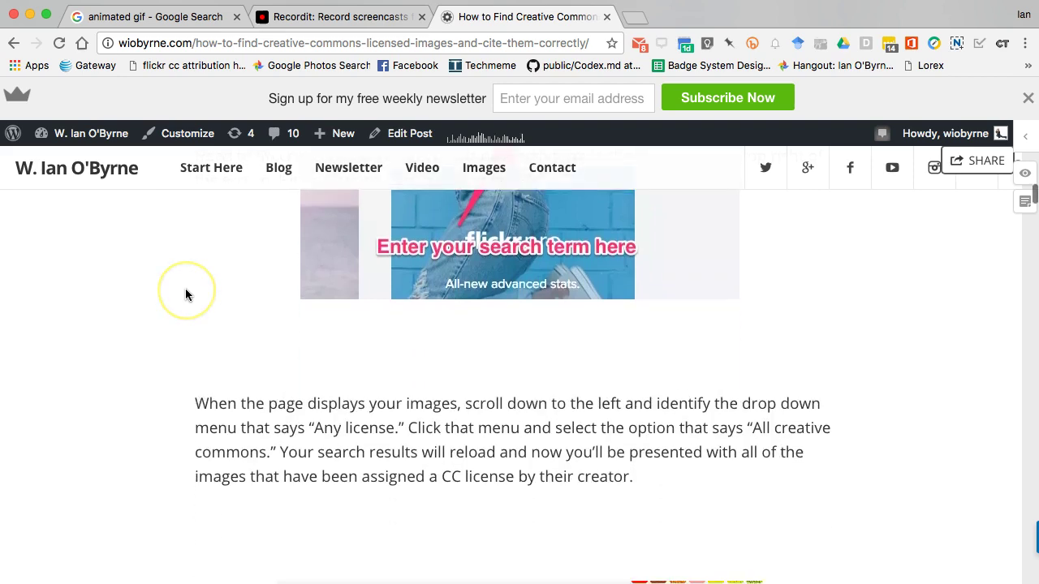
scroll(185, 295, "down", 4)
scroll(185, 294, "up", 4)
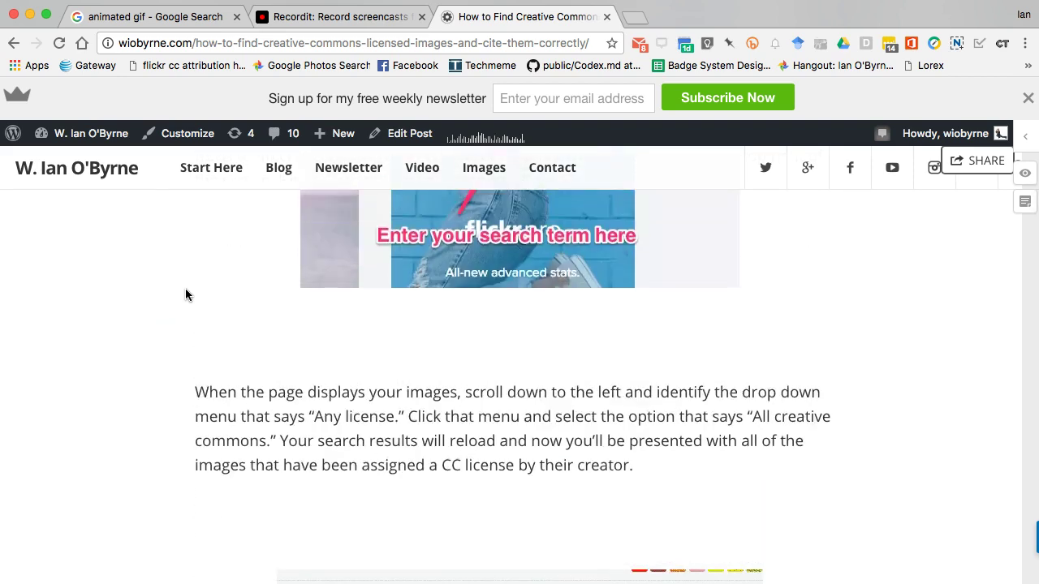
scroll(186, 295, "up", 3)
left_click(141, 341)
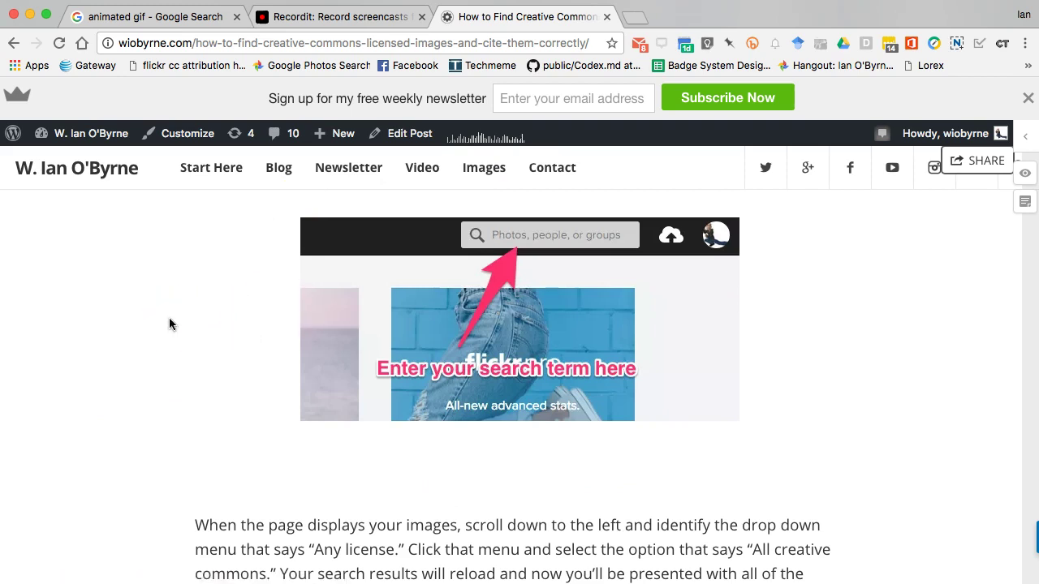
scroll(168, 324, "down", 2)
scroll(162, 332, "up", 6)
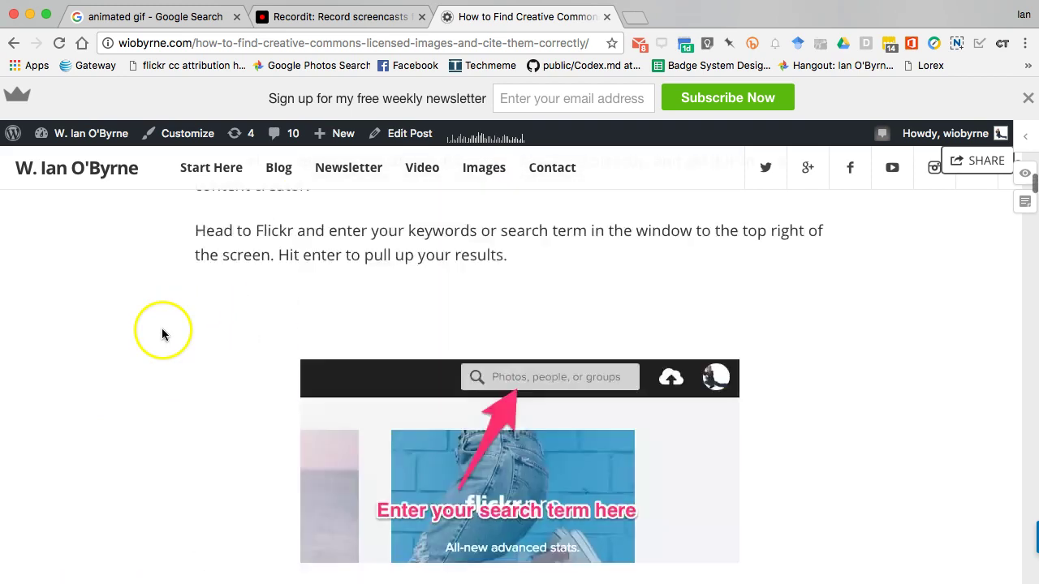
scroll(244, 366, "down", 4)
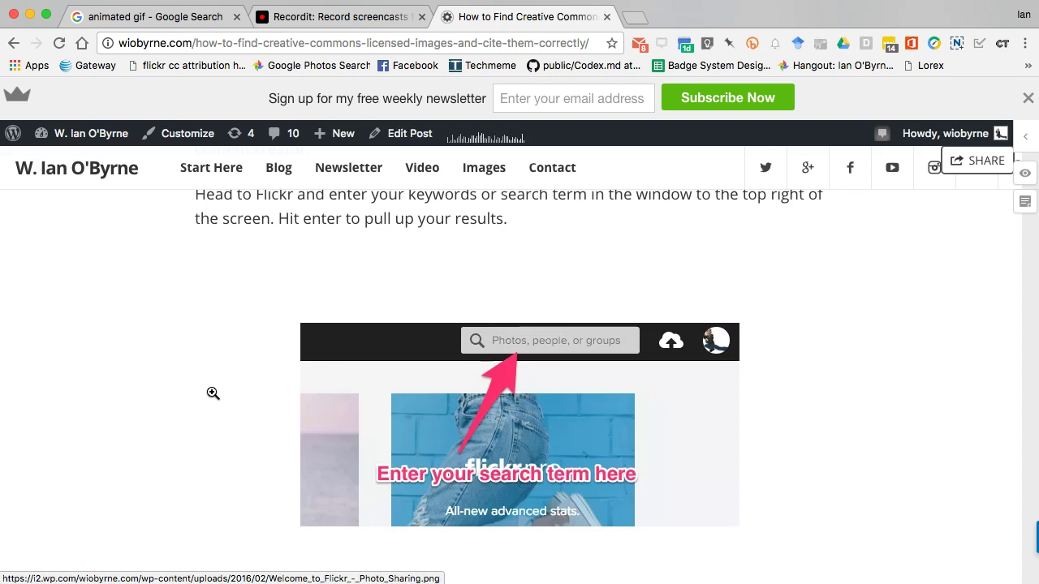
Watch the animated GIF in the post that demonstrates the Flickr Creative Commons search with apple photos.
scroll(213, 393, "down", 6)
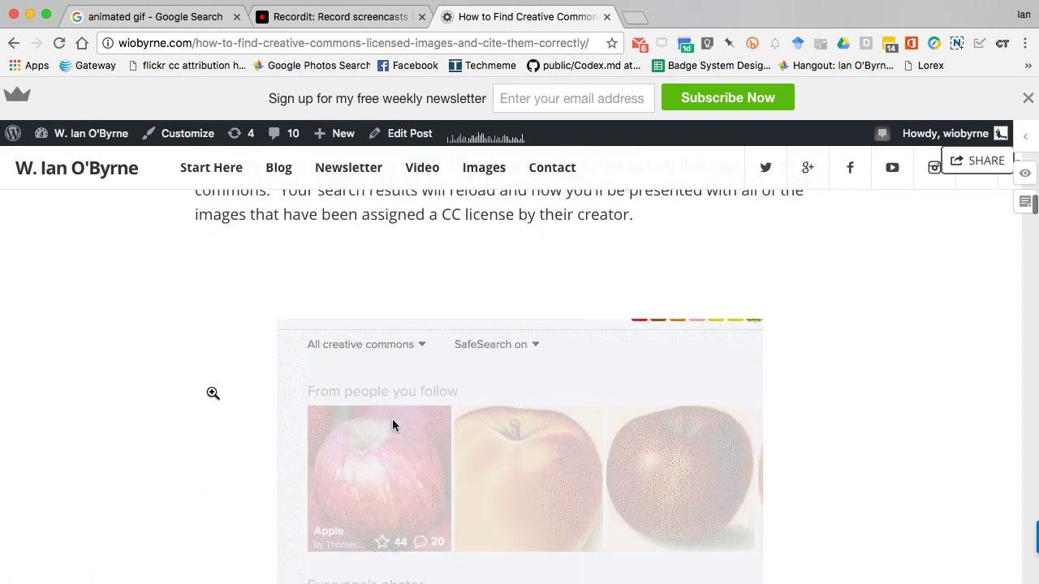
left_click(167, 382)
scroll(169, 384, "down", 1)
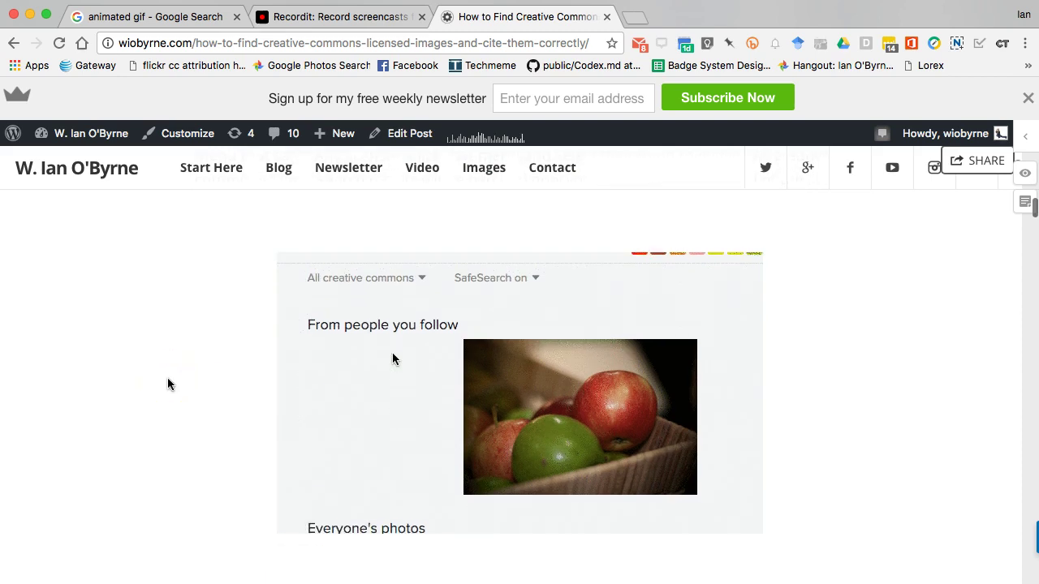
scroll(167, 384, "down", 1)
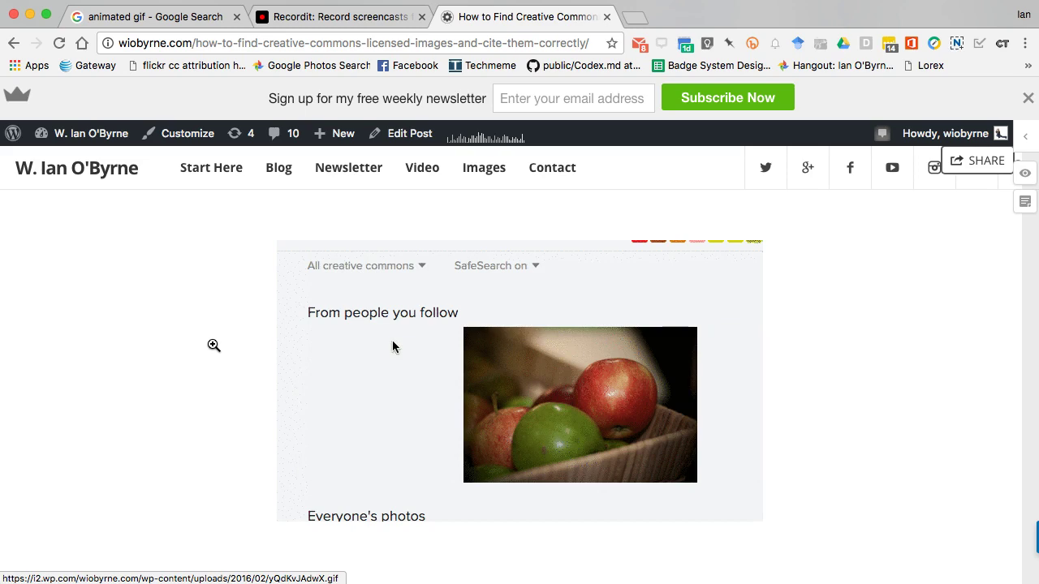
scroll(214, 345, "up", 1)
Go back to the post's Google image search GIF for "apple" and watch its usage rights filter demonstration.
scroll(214, 346, "down", 3)
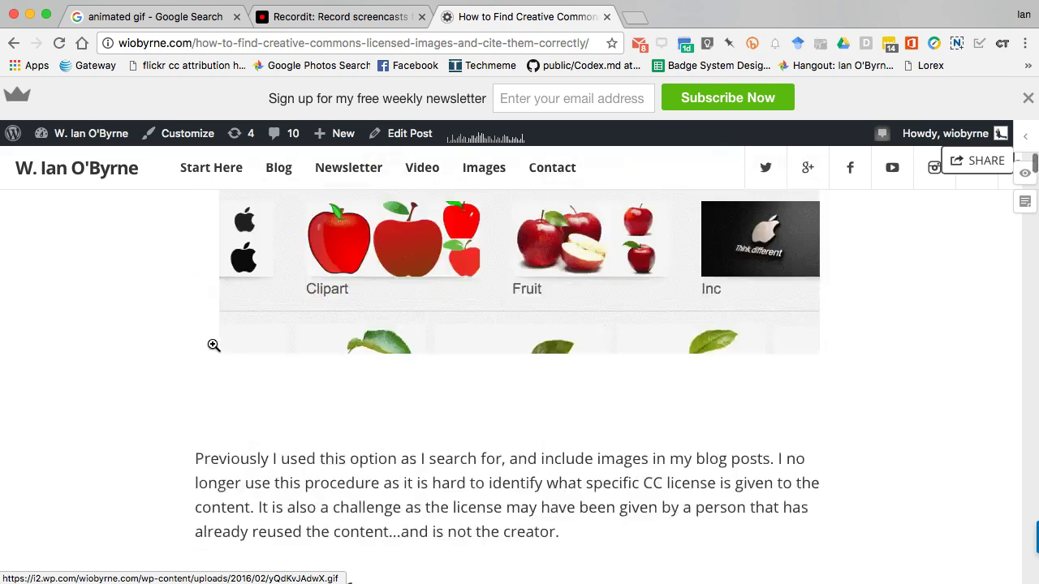
scroll(214, 346, "up", 5)
scroll(214, 346, "down", 5)
left_click(123, 349)
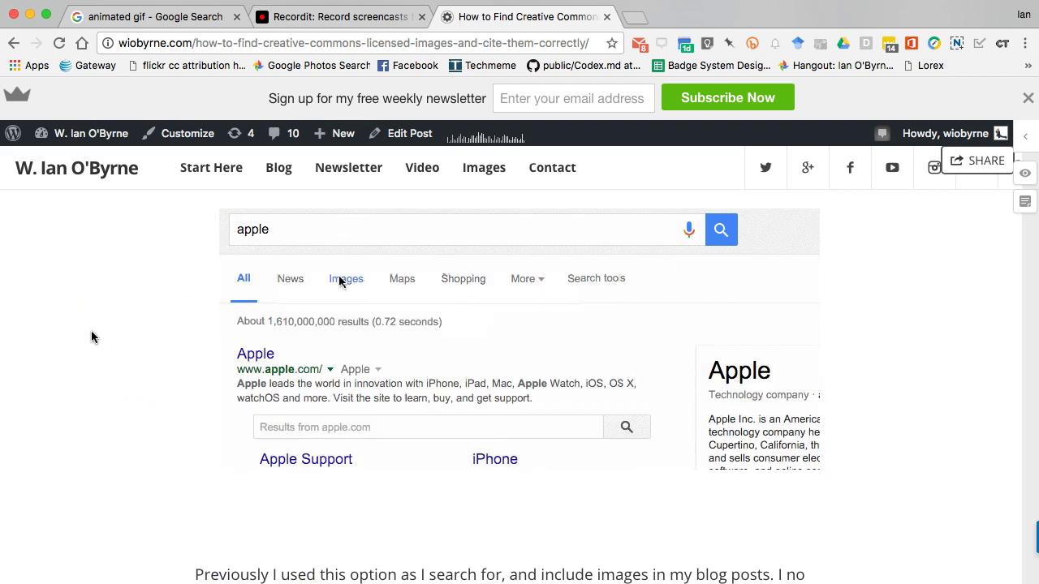
left_click(86, 361)
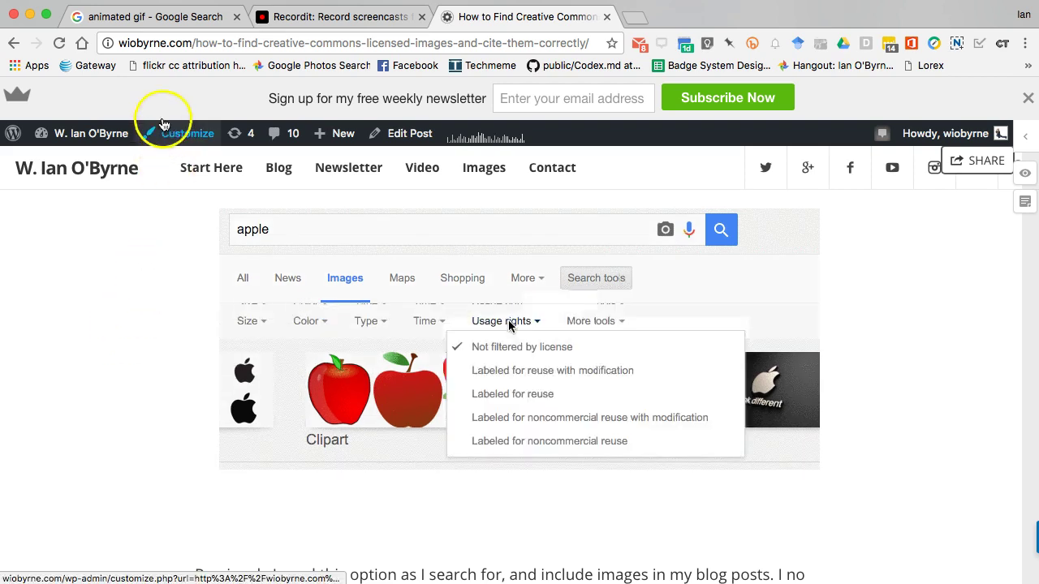
Look over the Recordit homepage, its screencast demo animation and the Mac and Windows download options.
left_click(207, 17)
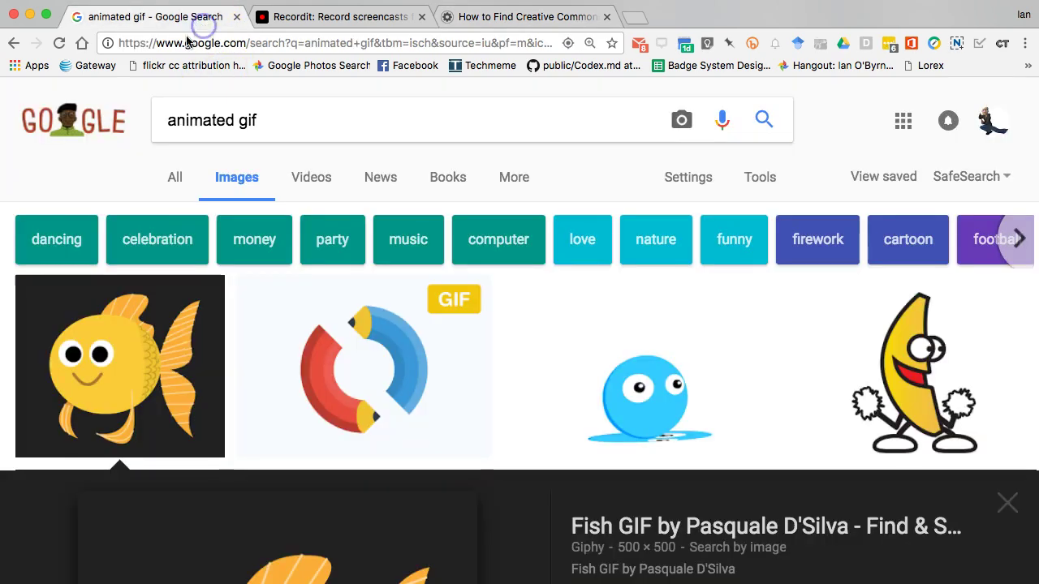
left_click(336, 15)
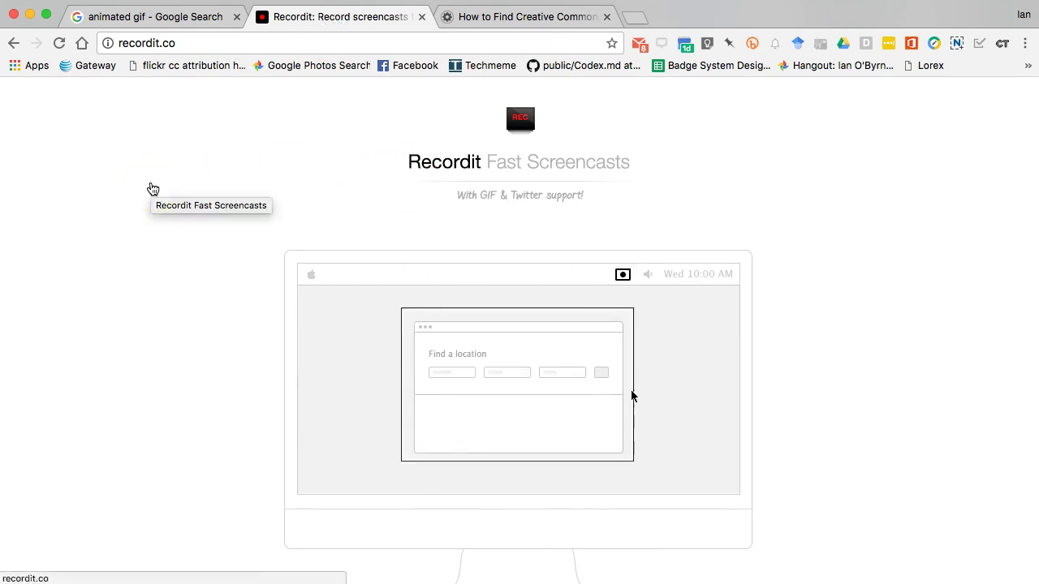
scroll(132, 215, "down", 5)
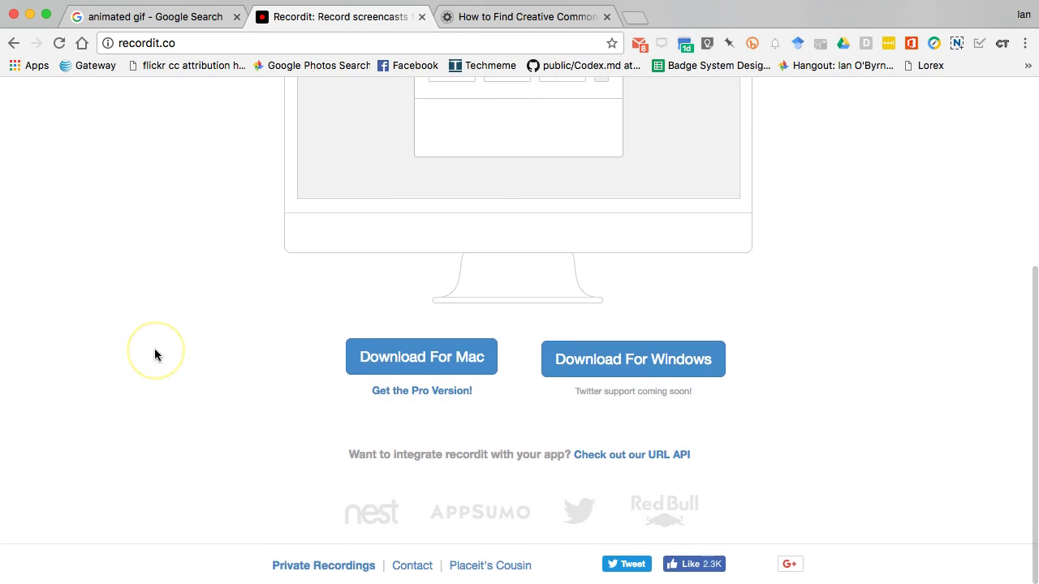
scroll(154, 355, "up", 5)
scroll(154, 355, "down", 5)
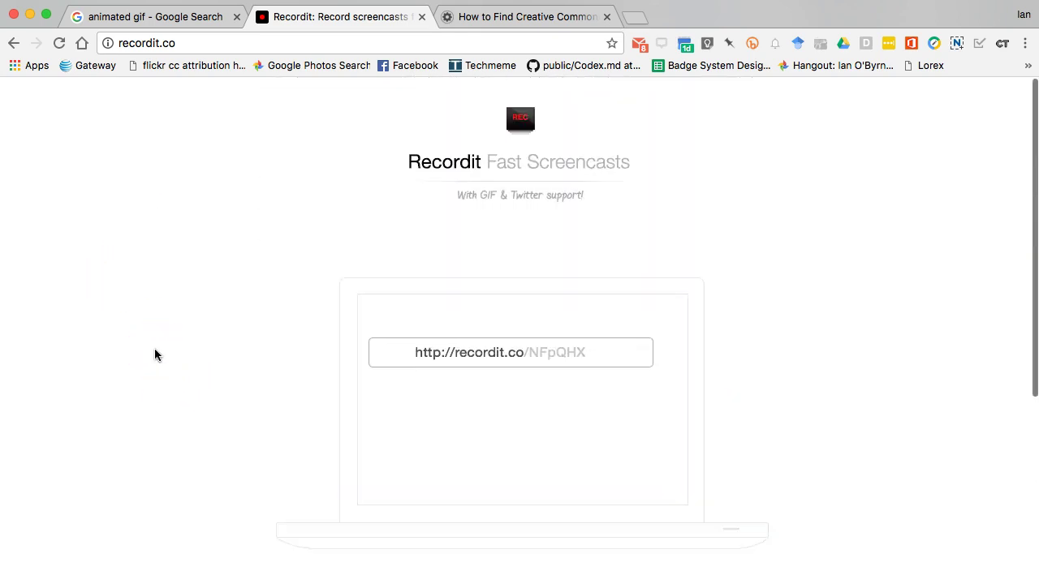
Download Recordit for Mac, open the application from RecordIt.app (1).zip and get the Downloads window out of the way.
left_click(431, 365)
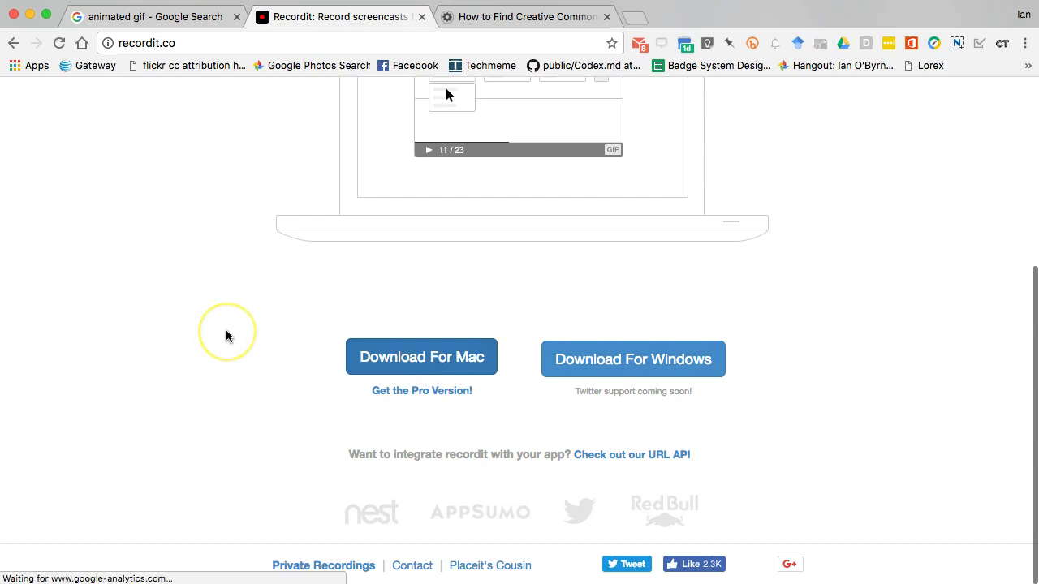
left_click(162, 497)
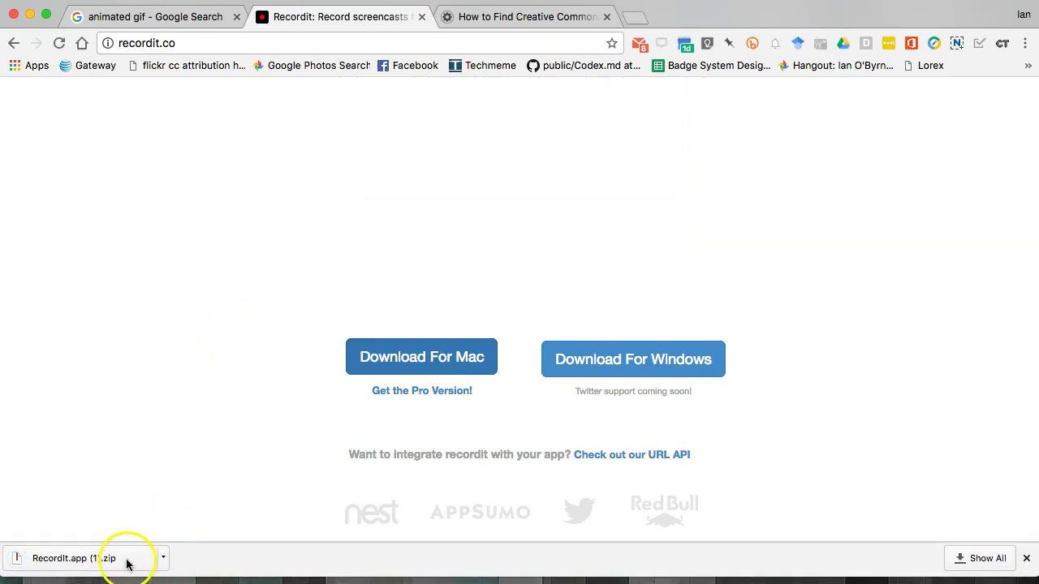
left_click(127, 560)
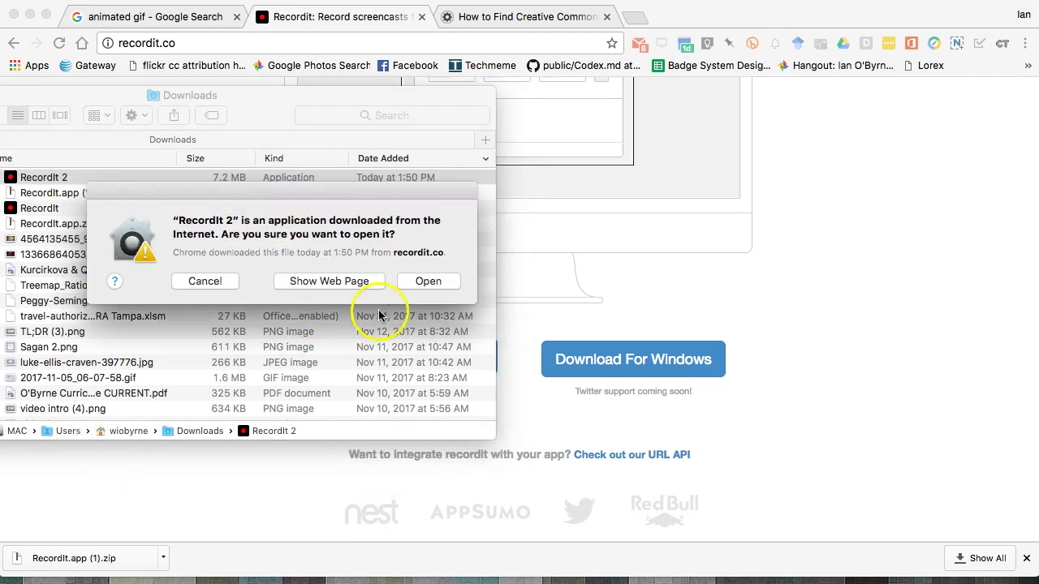
left_click(437, 280)
key("super+m")
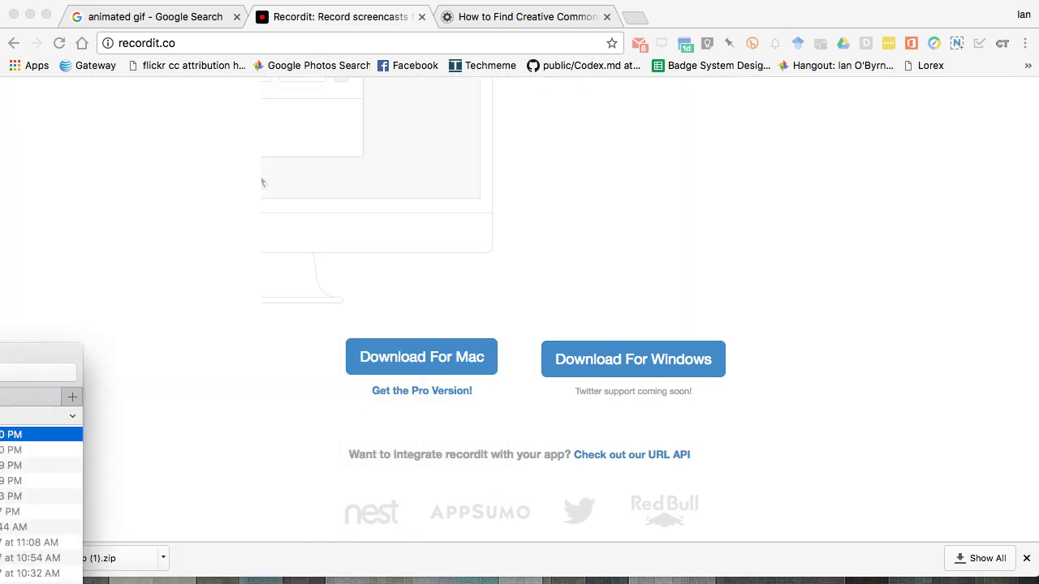
left_click(69, 518)
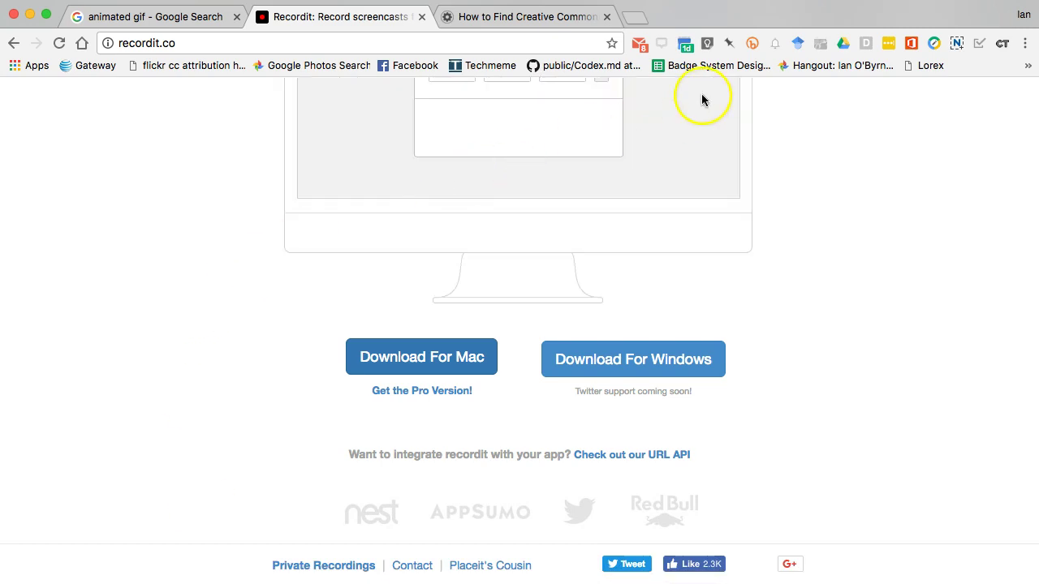
Review Recordit's General, Password Protection and Shortcuts preferences, and close them without changing anything.
left_click(700, 5)
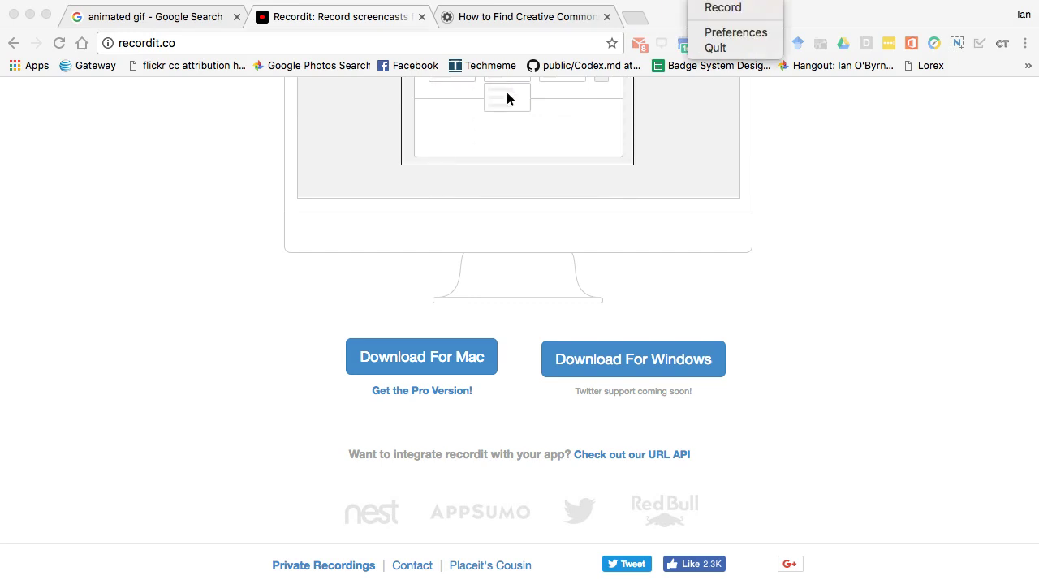
left_click(700, 9)
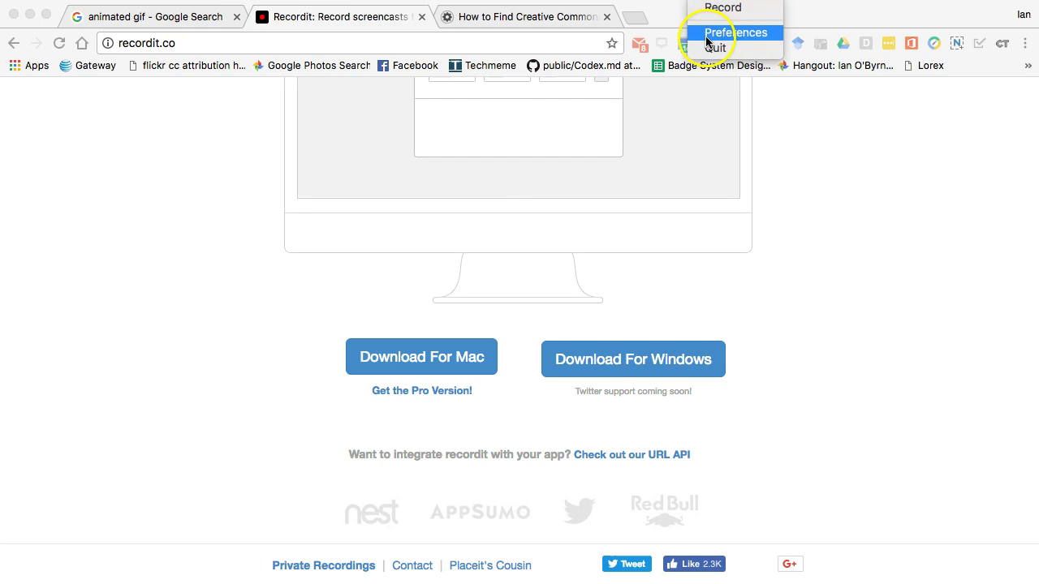
left_click(714, 35)
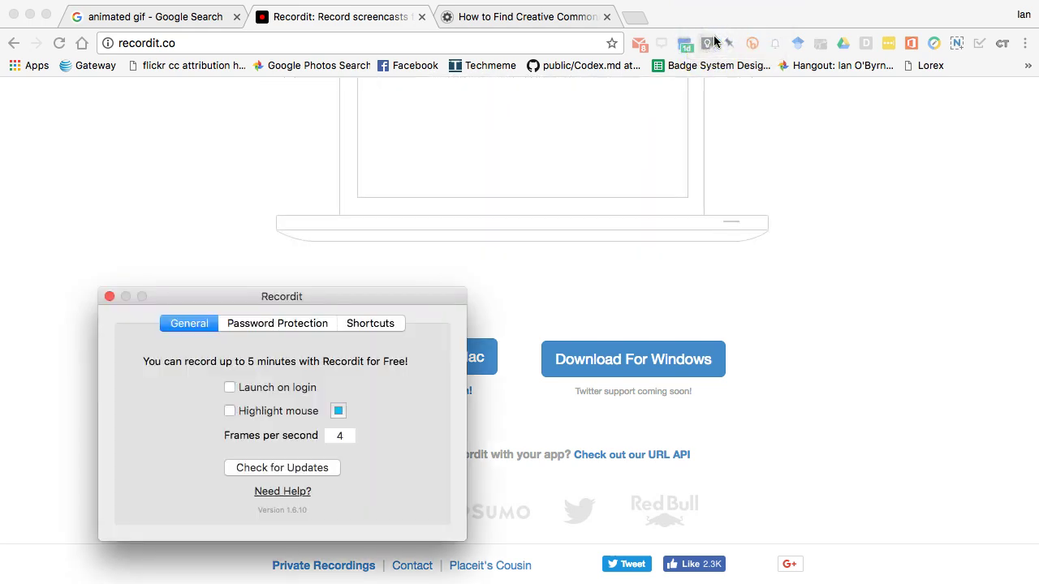
left_click_drag(226, 289, 310, 242)
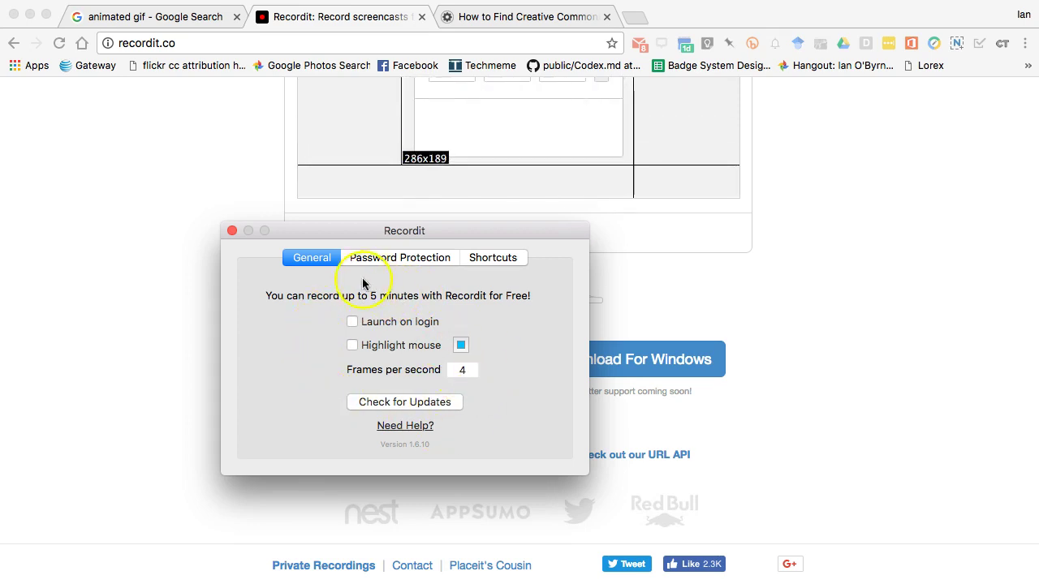
left_click(398, 257)
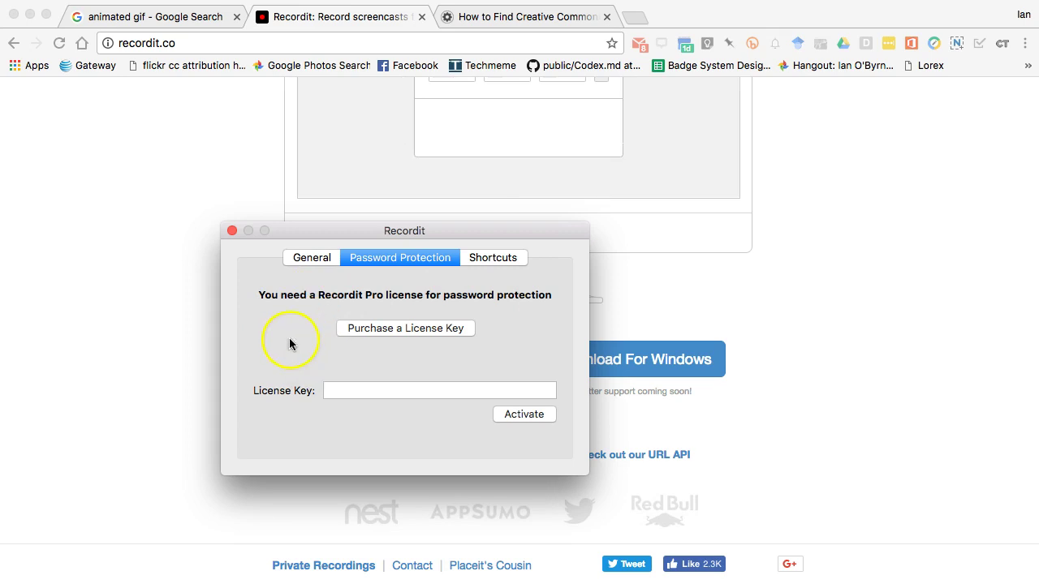
left_click(489, 258)
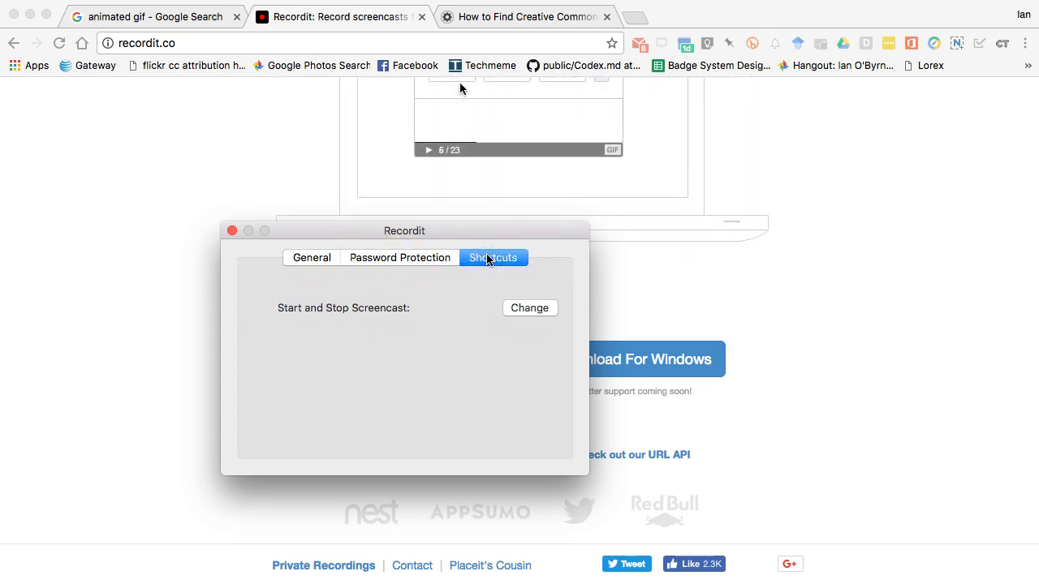
left_click(446, 260)
left_click(312, 257)
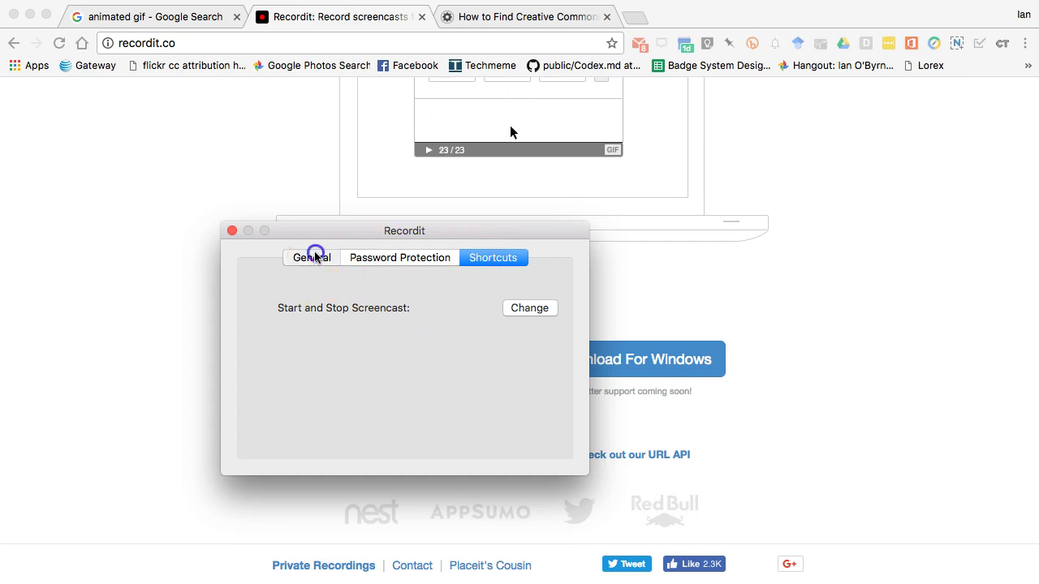
left_click(232, 230)
Replace the Recordit page with Google Drive by going to drive.google.com.
scroll(220, 257, "up", 10)
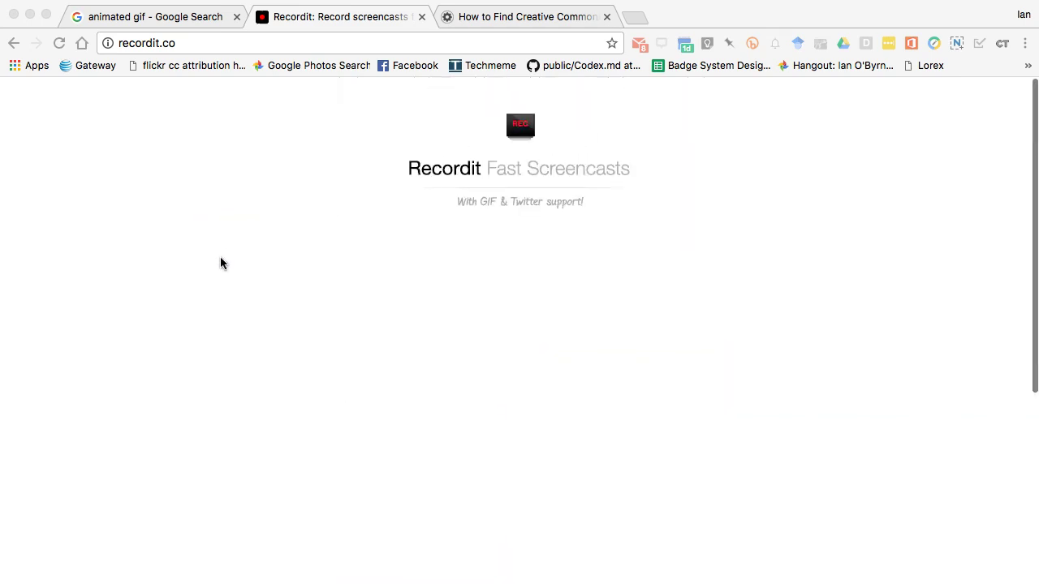
left_click(215, 270)
left_click(232, 42)
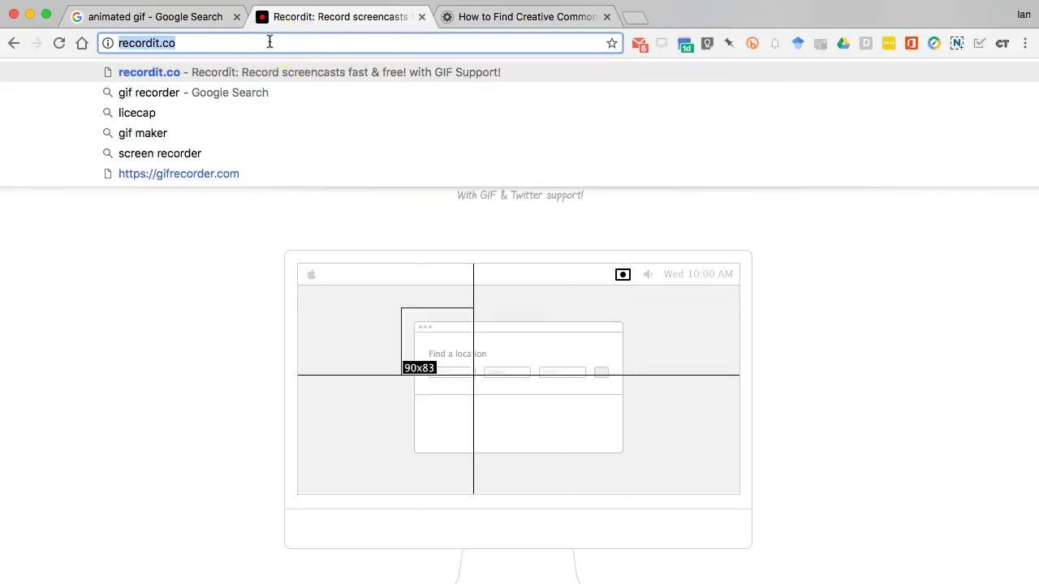
type("drive.google")
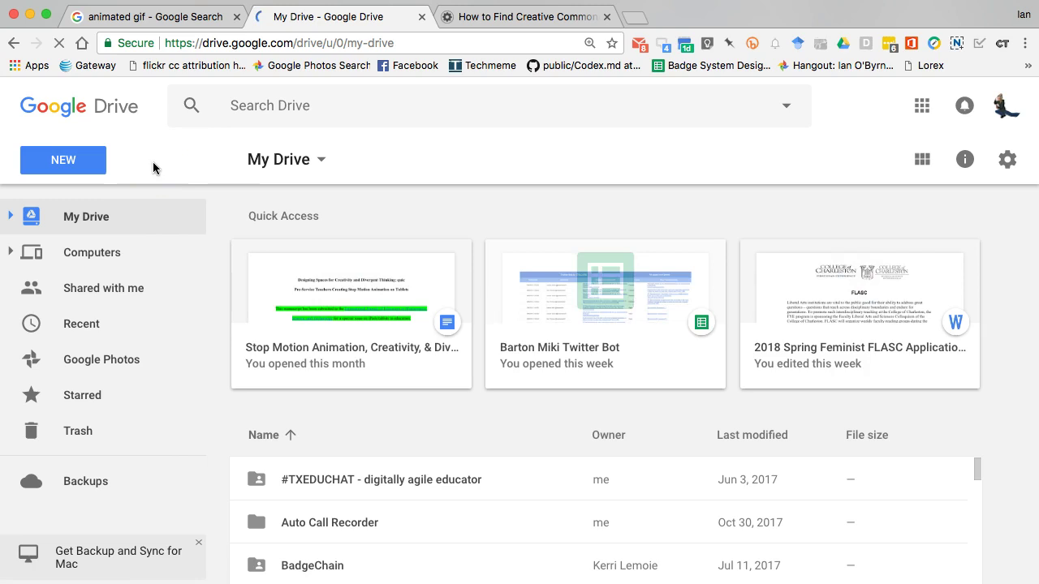
Rehearse opening and closing Drive's file creation menu to check the options and screen area it covers.
left_click(85, 163)
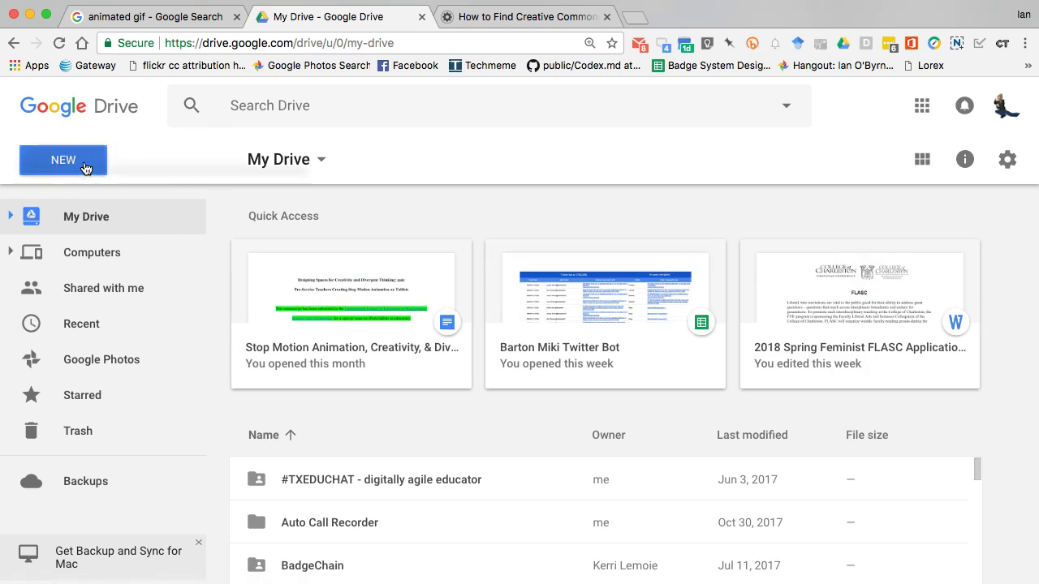
left_click(168, 153)
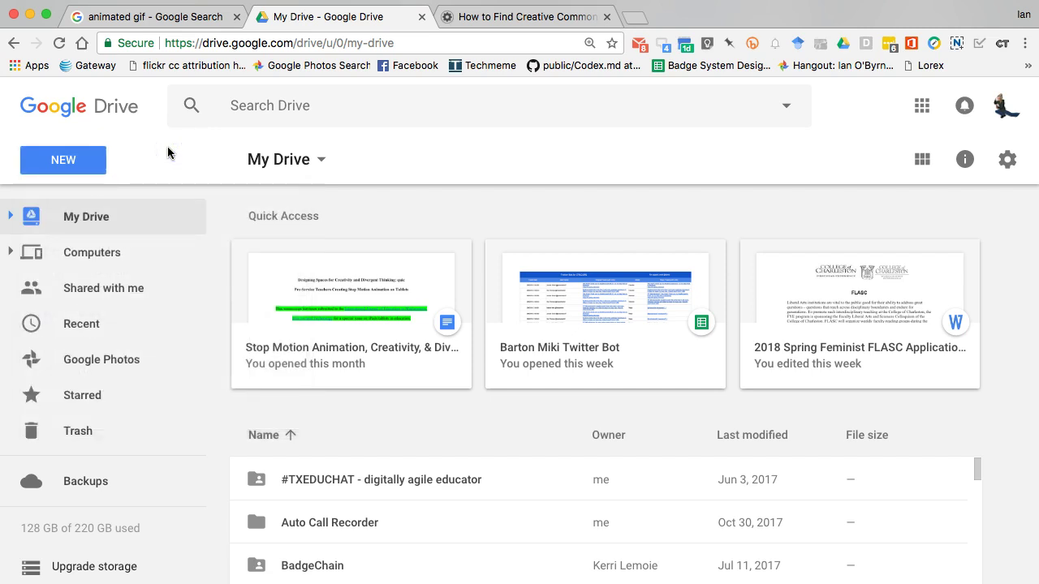
left_click(71, 165)
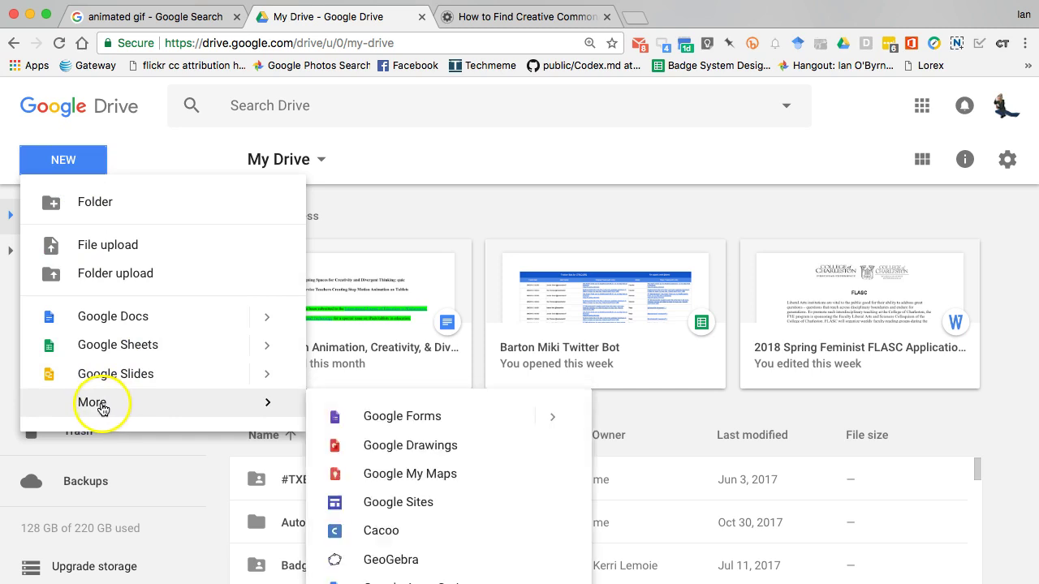
left_click(141, 161)
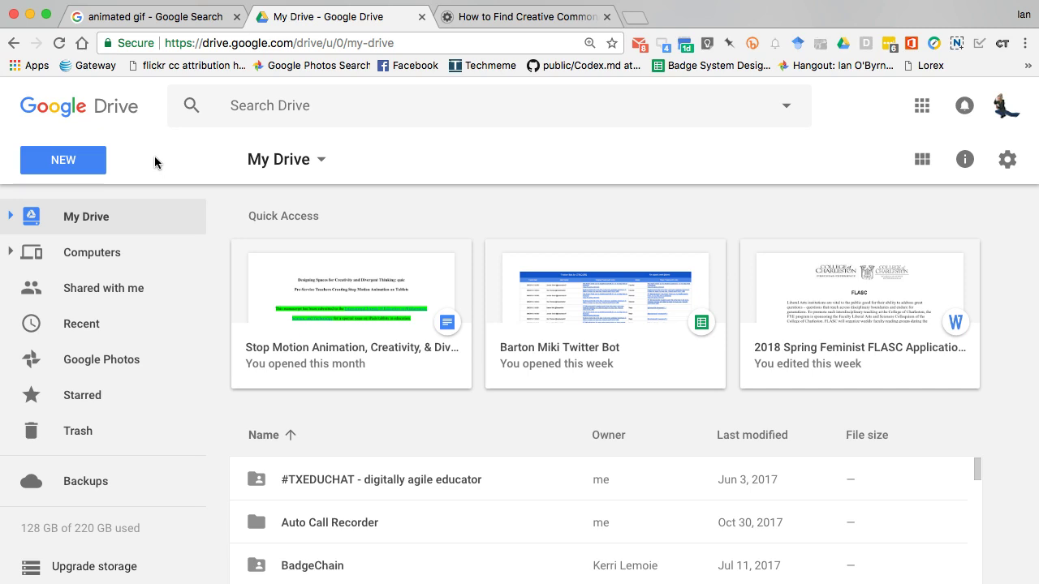
left_click(84, 159)
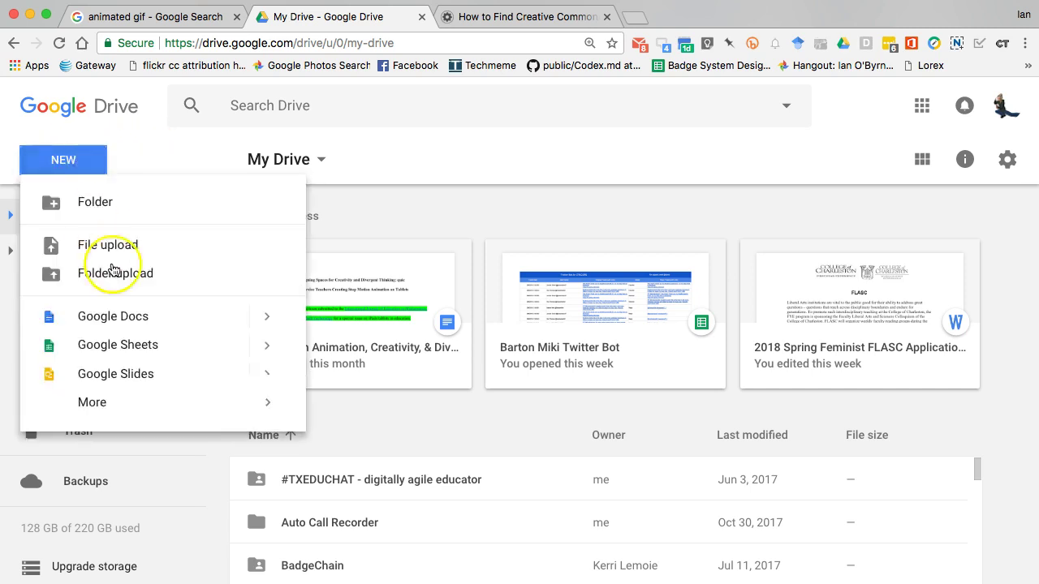
left_click(175, 156)
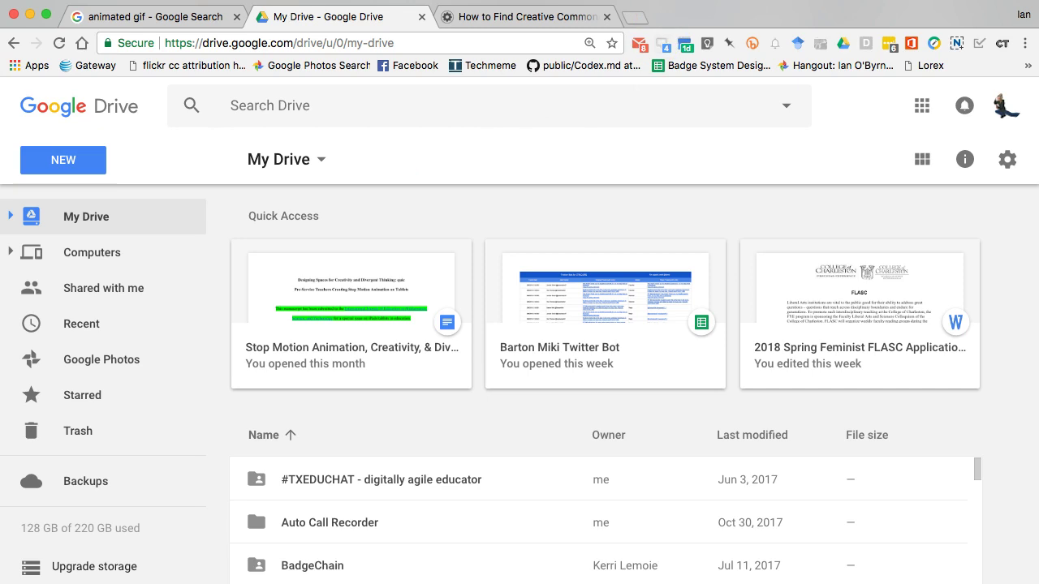
Start a Recordit recording of the area spanning Drive's New button and the space its menu opens into.
left_click(698, 0)
left_click(699, 8)
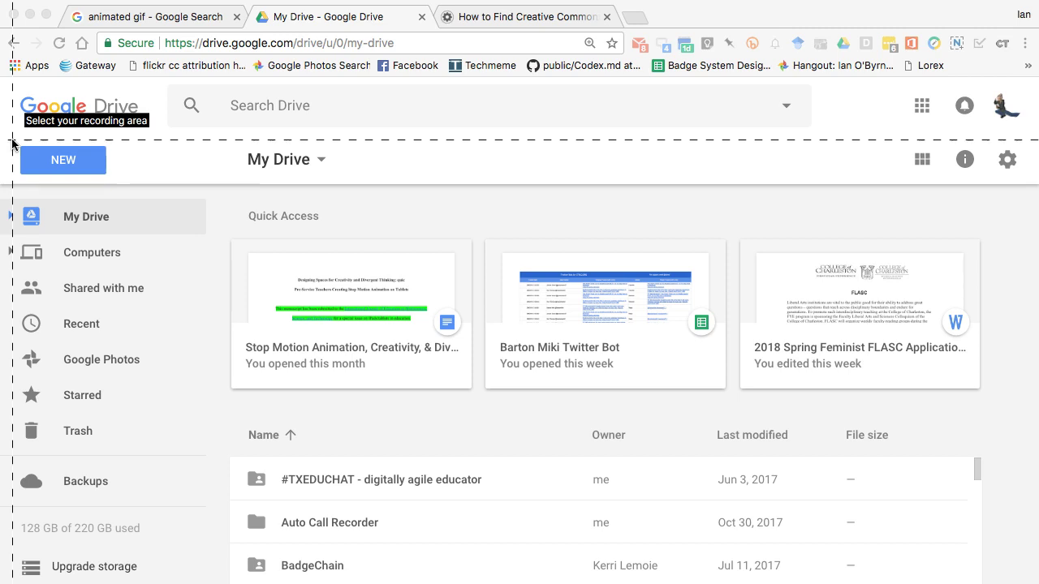
left_click_drag(12, 140, 308, 380)
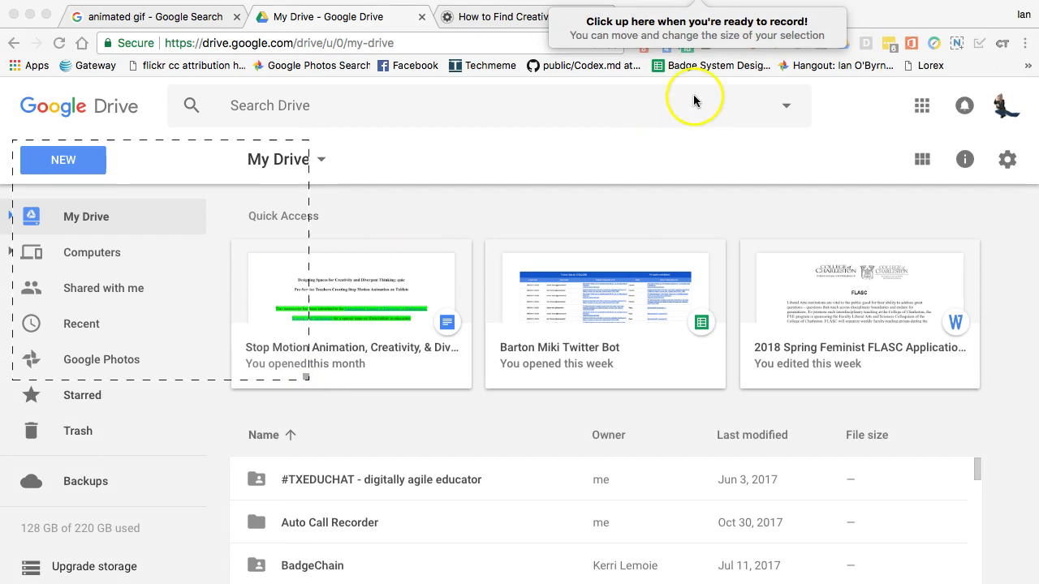
left_click(697, 22)
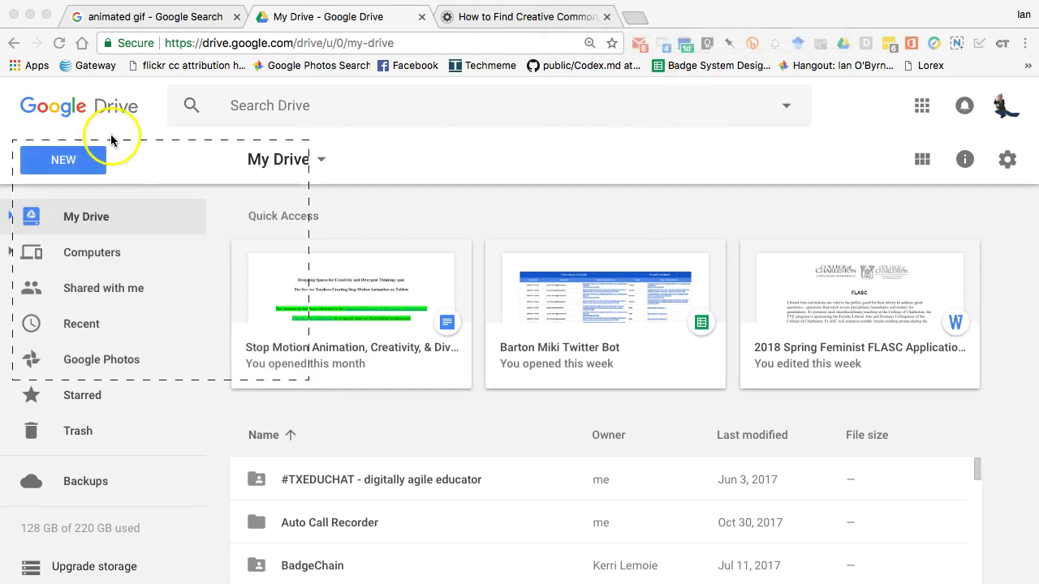
Demonstrate creating a new blank Google Docs document from Drive, and end the screencast recording.
left_click(56, 162)
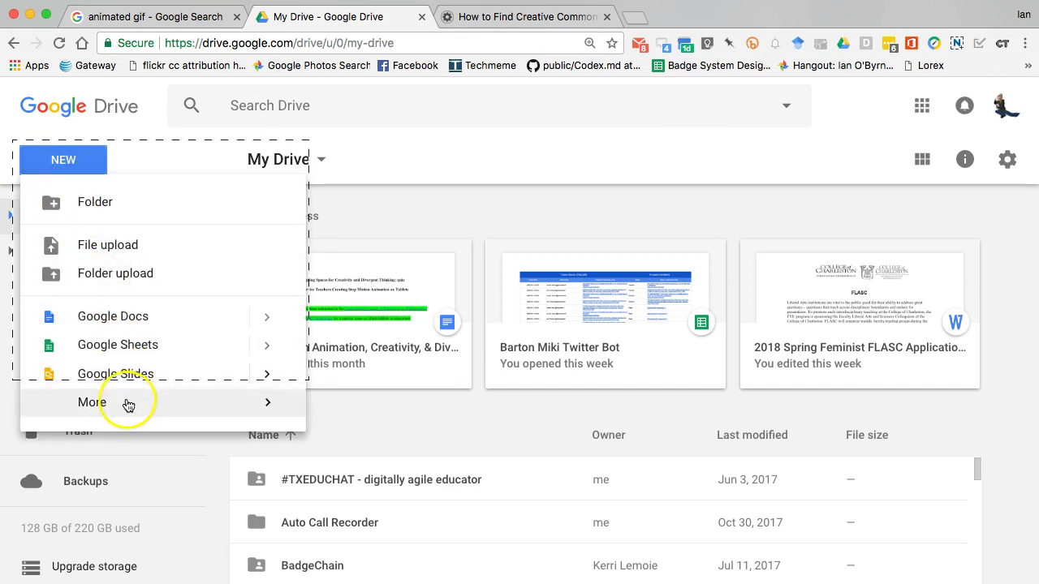
left_click(113, 319)
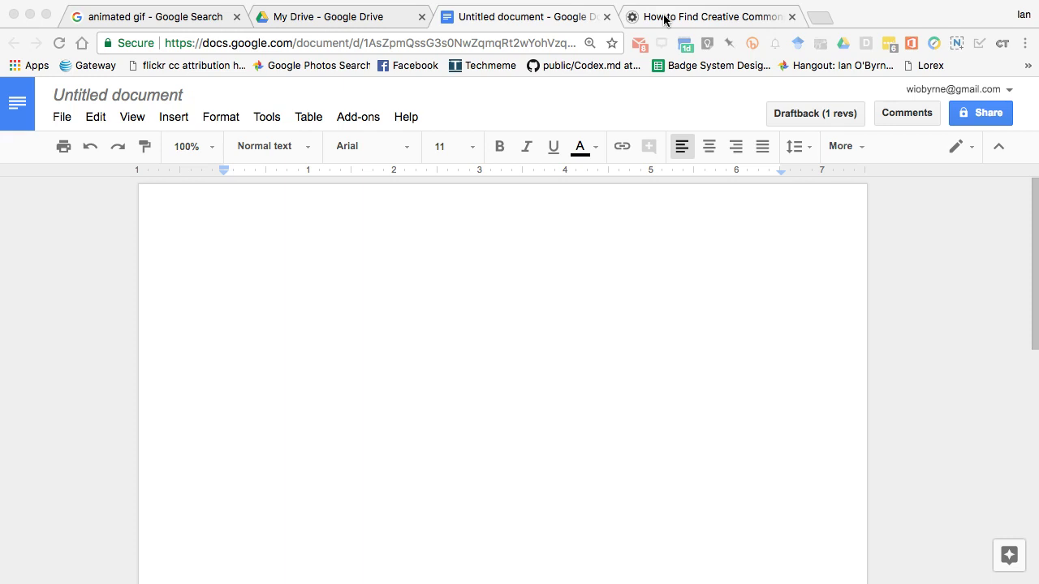
left_click(666, 18)
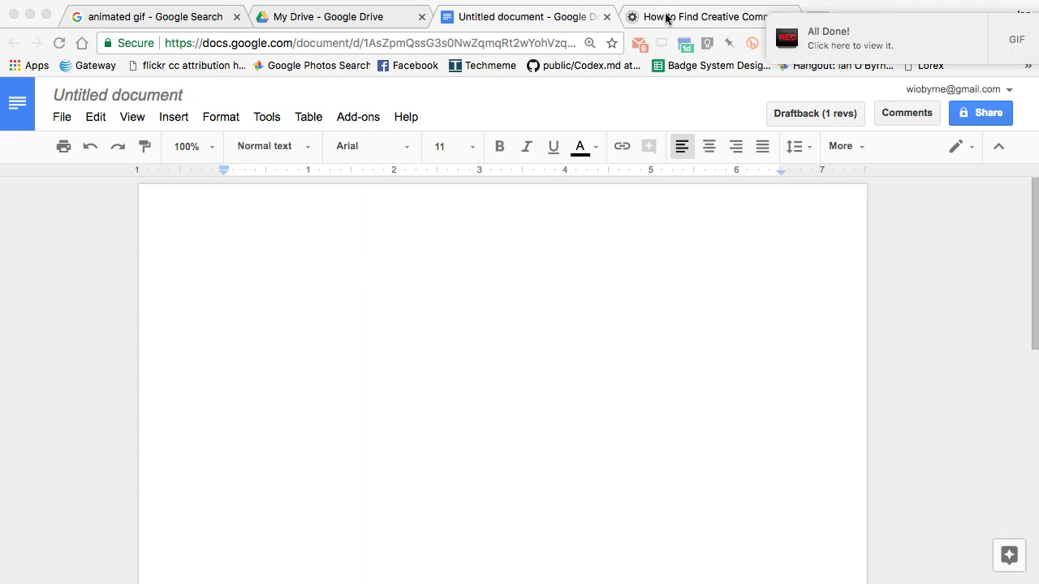
Open the finished recording as an animated GIF in the browser and watch it play.
left_click(930, 28)
left_click(1017, 40)
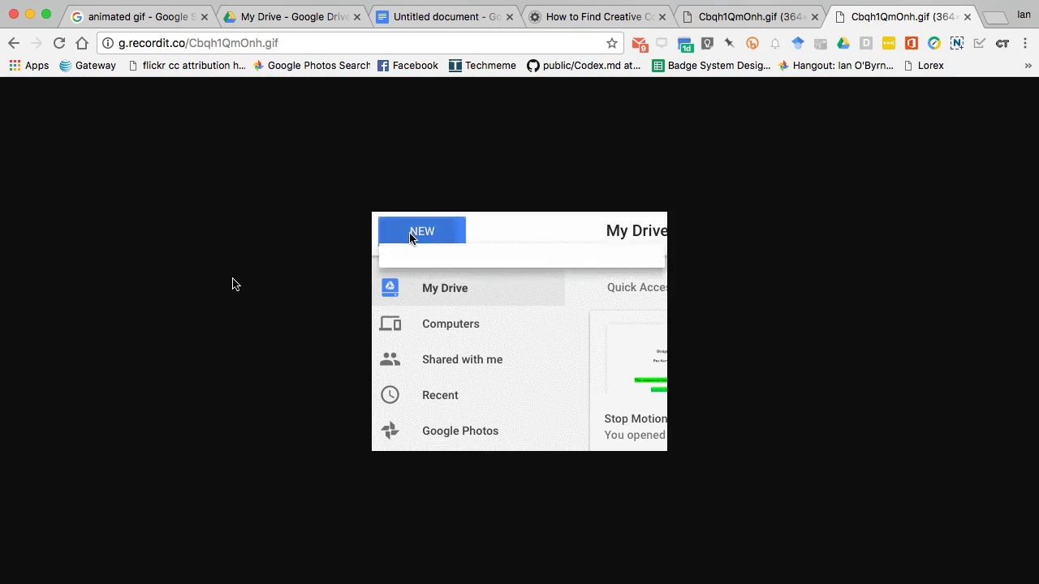
left_click(260, 257)
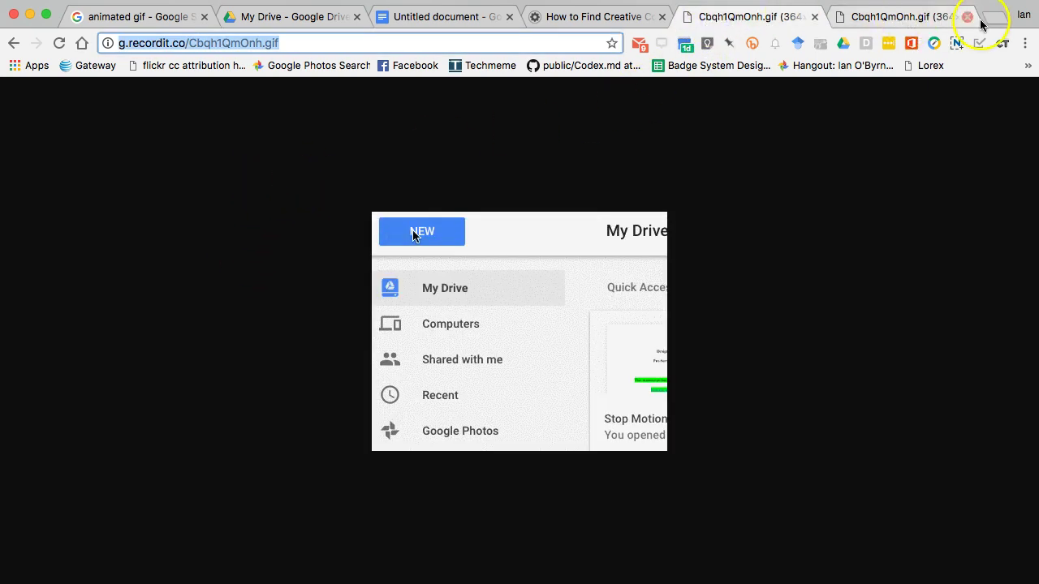
Close the duplicate GIF tab and open the 11/16/17, 1:52 PM recording's page from Recordit's recent recordings.
left_click(971, 17)
left_click(706, 8)
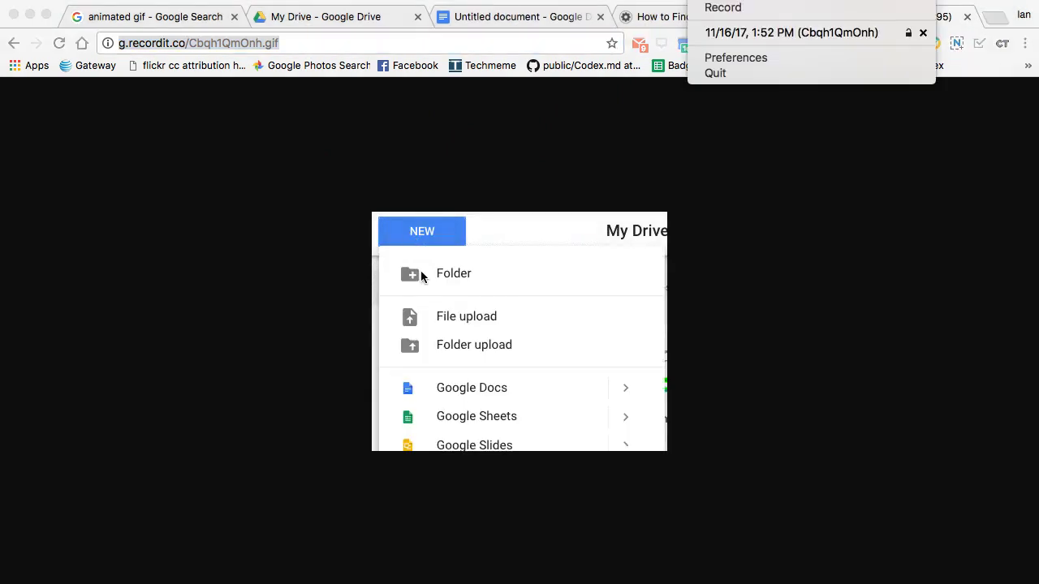
left_click(717, 33)
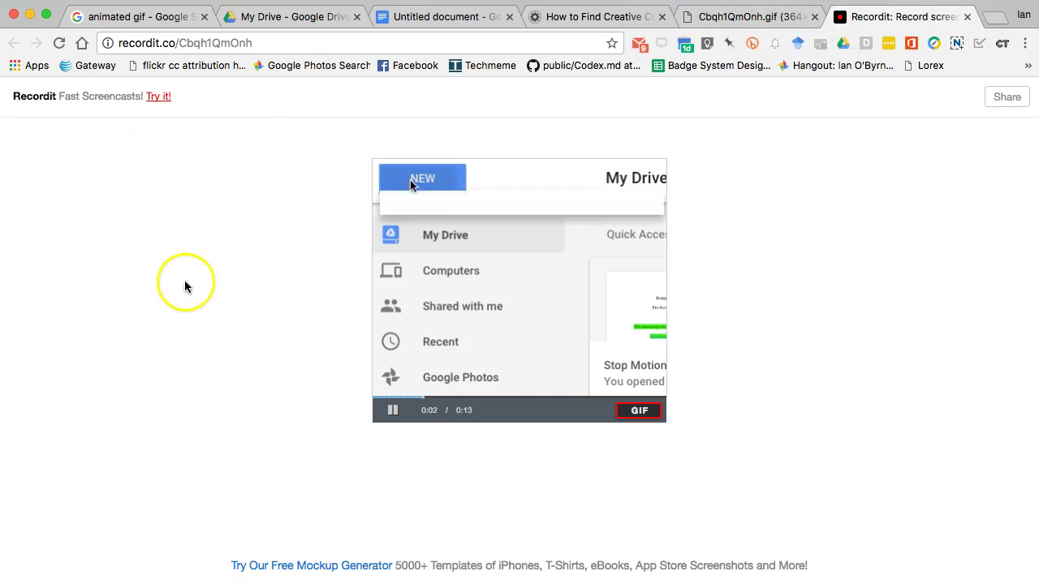
Open the 11/16/17, 1:52 PM recording as a GIF in the browser and save it to the Desktop as a GIF image.
left_click(703, 6)
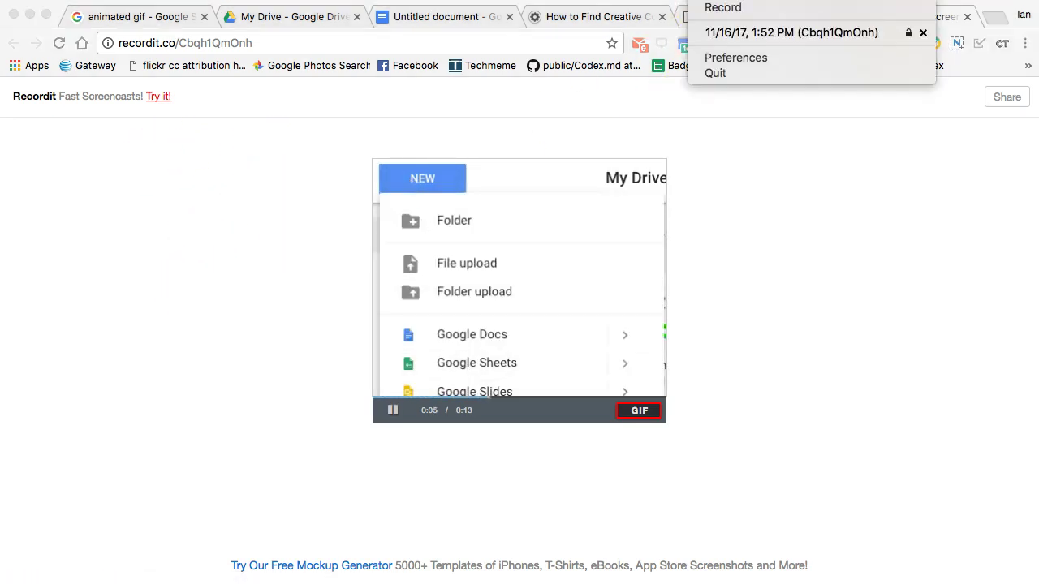
left_click(714, 33)
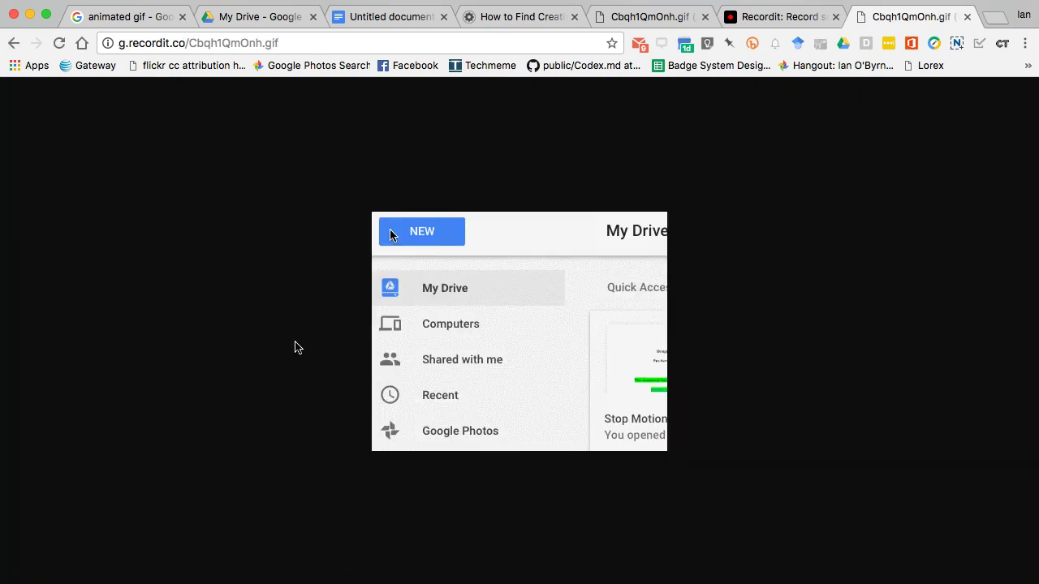
right_click(439, 329)
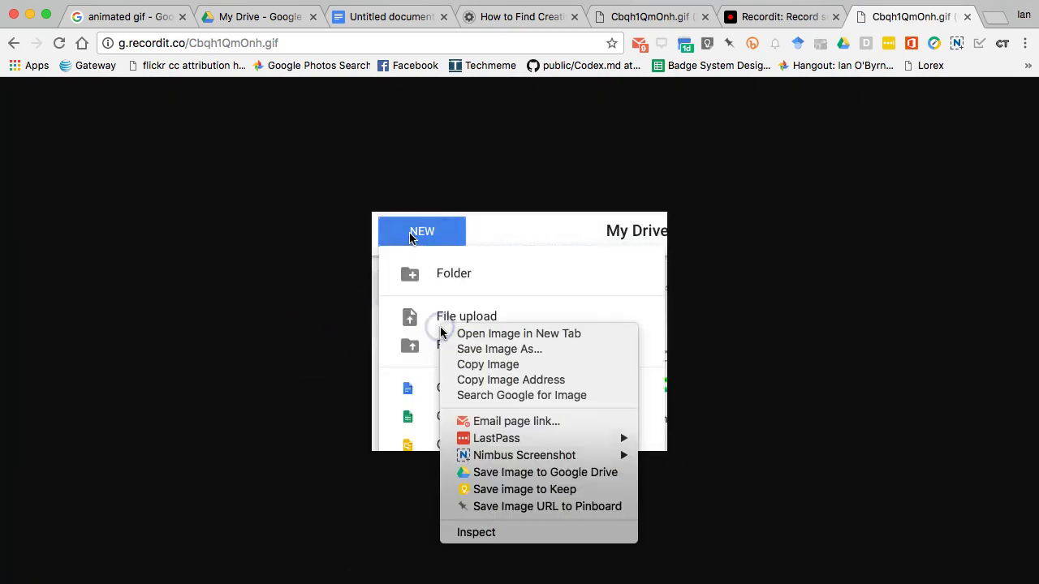
left_click(303, 274)
key("super+s")
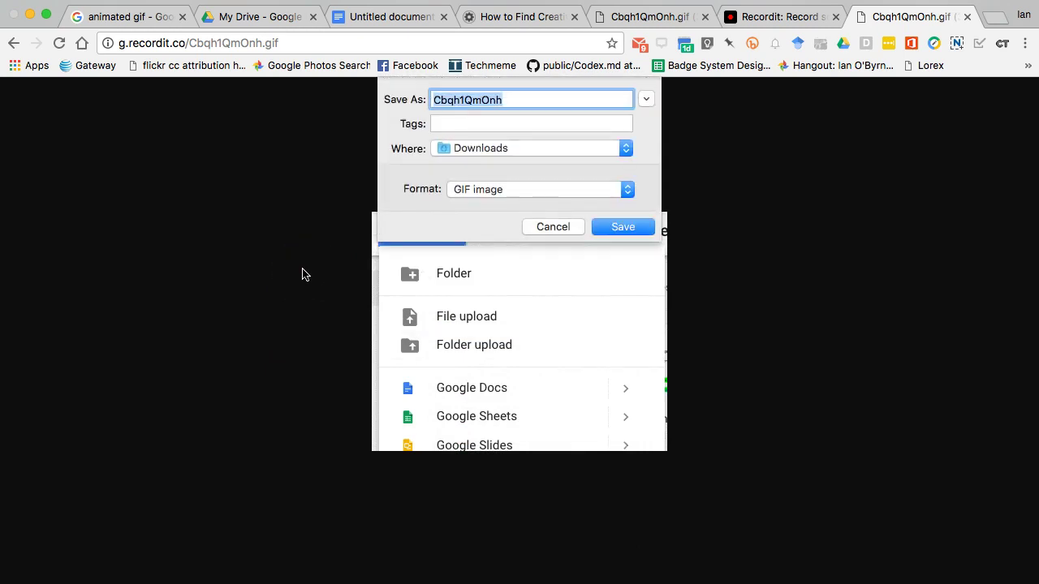
left_click(470, 150)
left_click(470, 149)
left_click(476, 148)
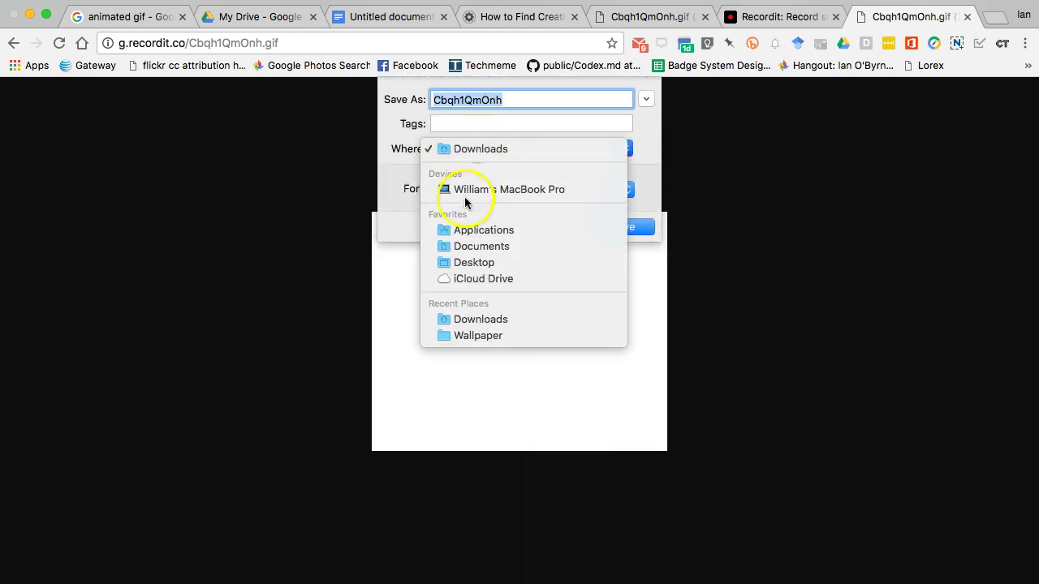
left_click(465, 263)
left_click(602, 226)
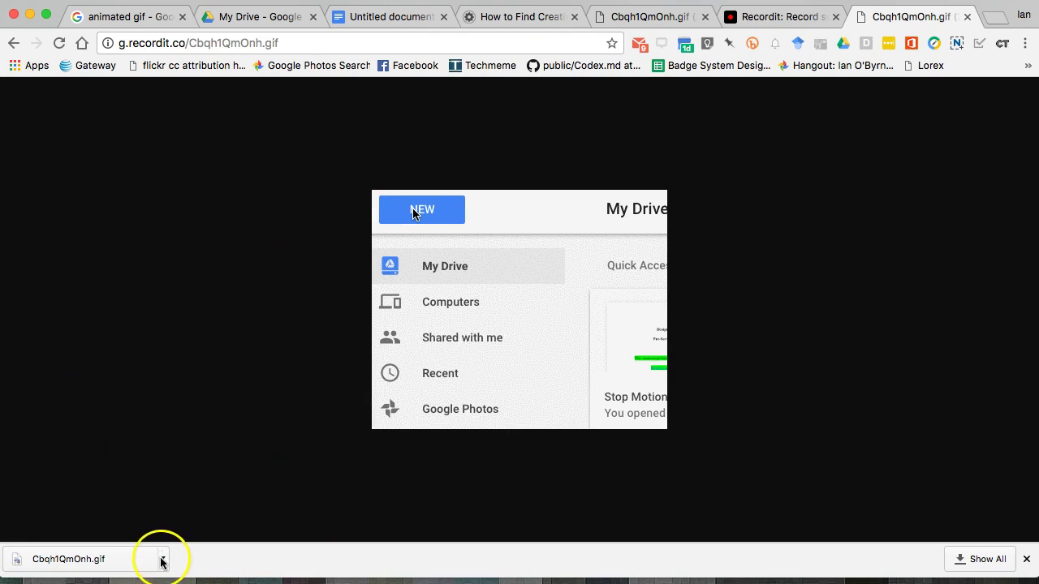
Show the downloaded Cbqh1QmOnh.gif in its Finder folder and minimize the browser window.
left_click(163, 561)
left_click(330, 408)
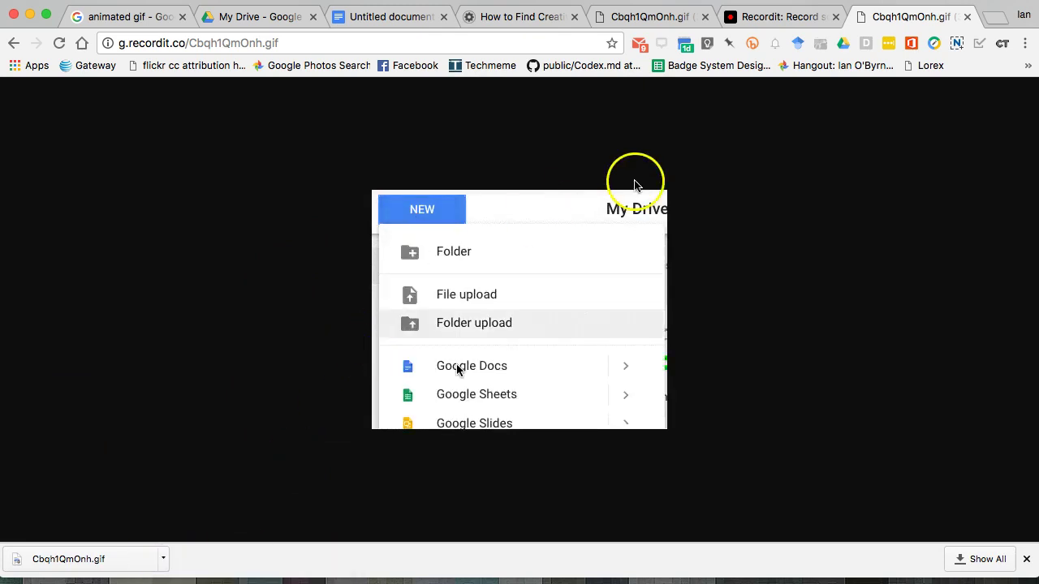
left_click(29, 14)
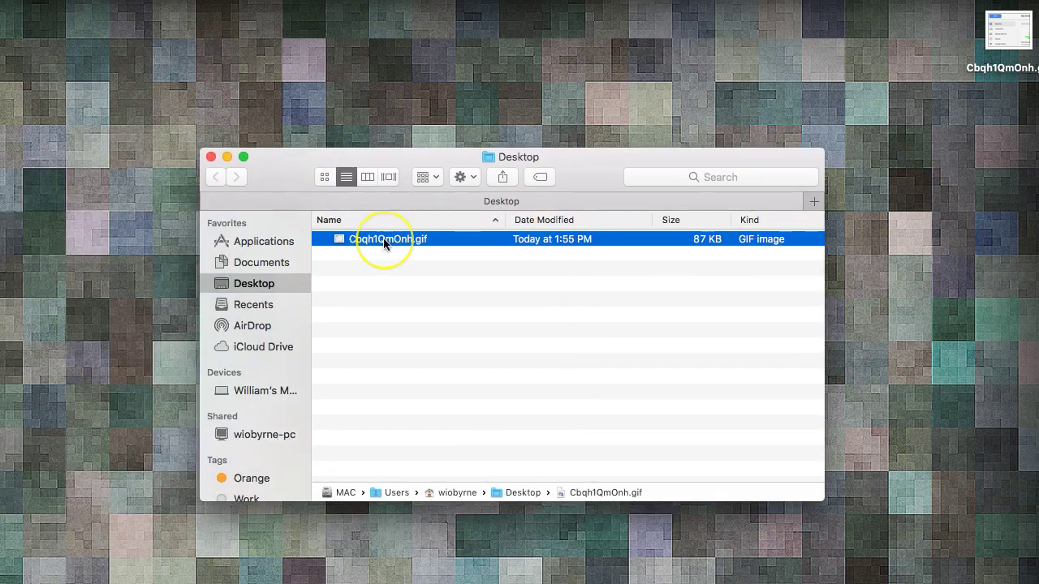
Preview Cbqh1QmOnh.gif with Quick Look, reposition the preview window to watch the animation, and close it.
key("space")
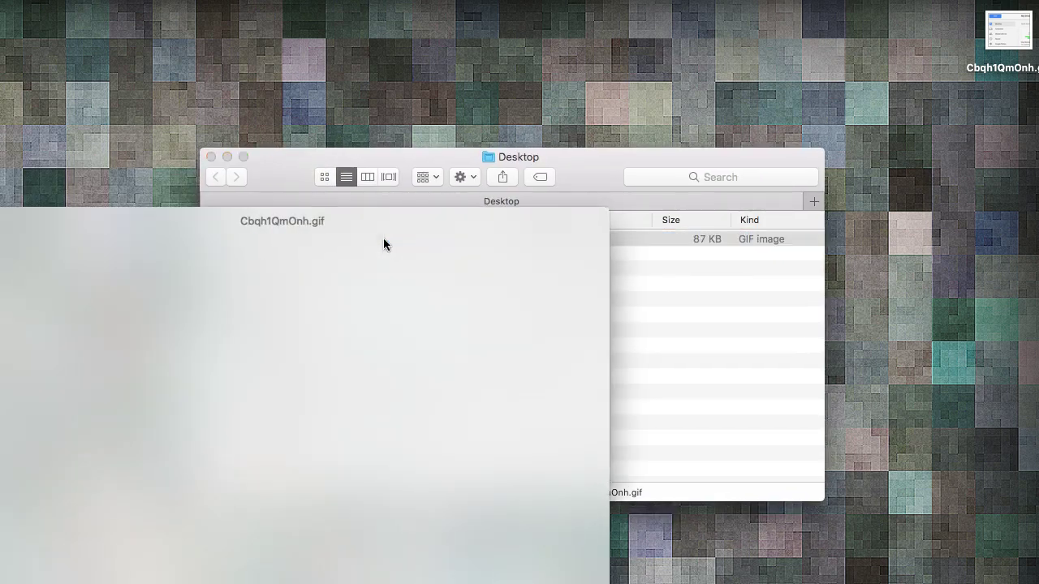
left_click(631, 135)
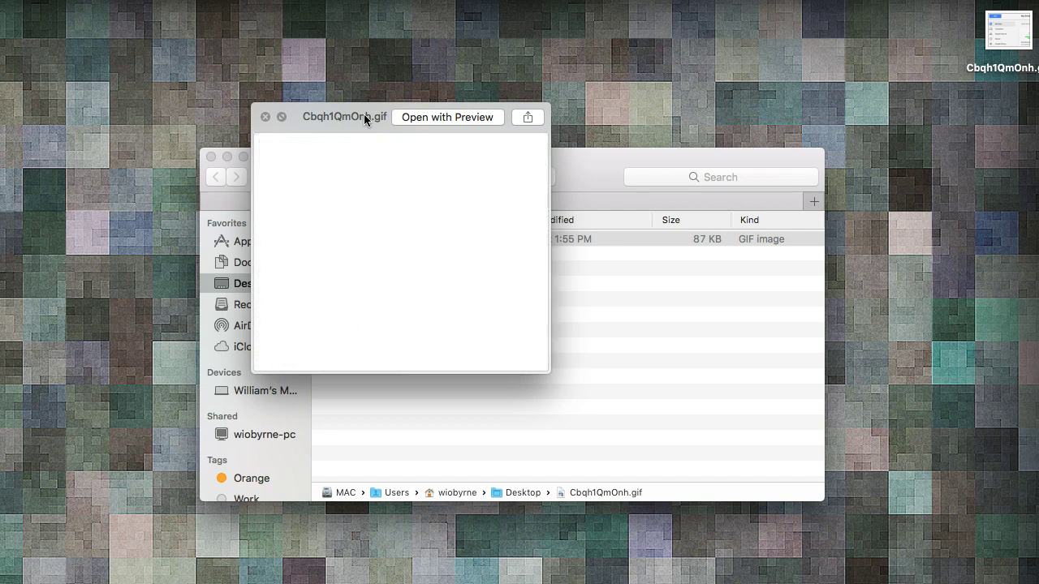
left_click(359, 126)
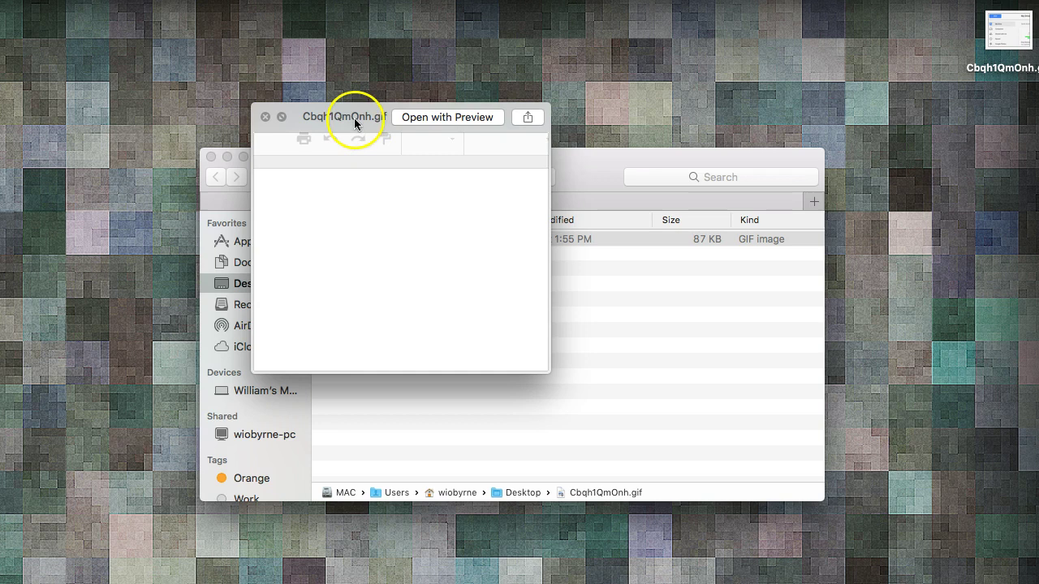
left_click_drag(353, 118, 283, 87)
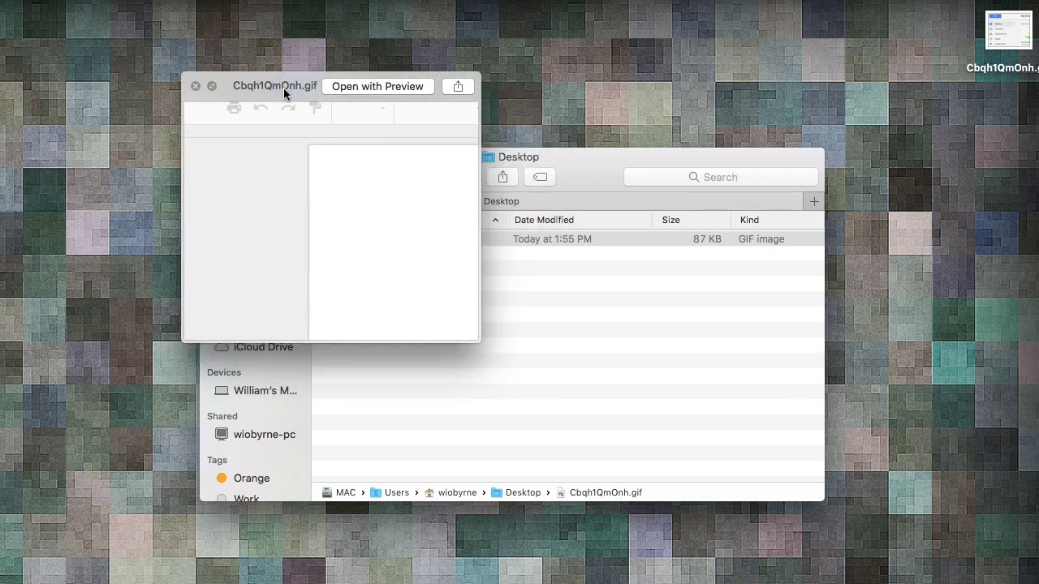
left_click_drag(467, 328, 694, 455)
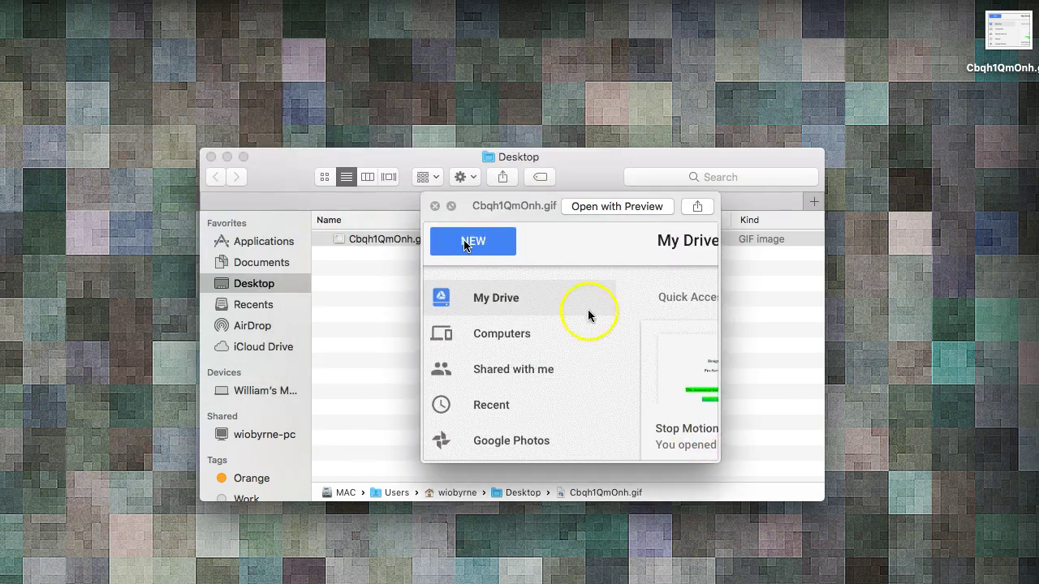
left_click(434, 205)
Open Cbqh1QmOnh.gif from the Desktop folder in Preview and enlarge its window to nearly fill the screen.
left_click(398, 243)
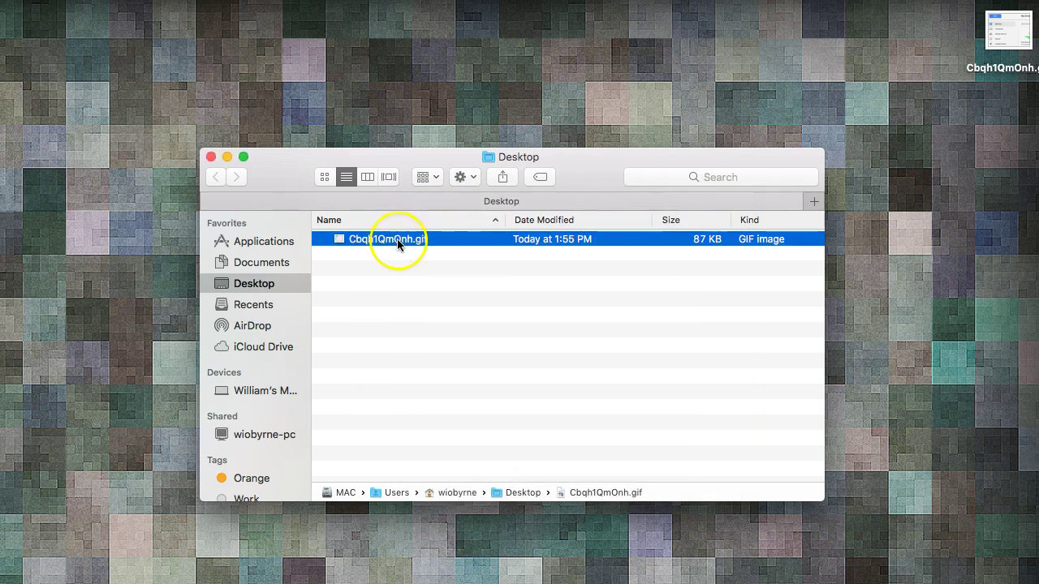
right_click(398, 244)
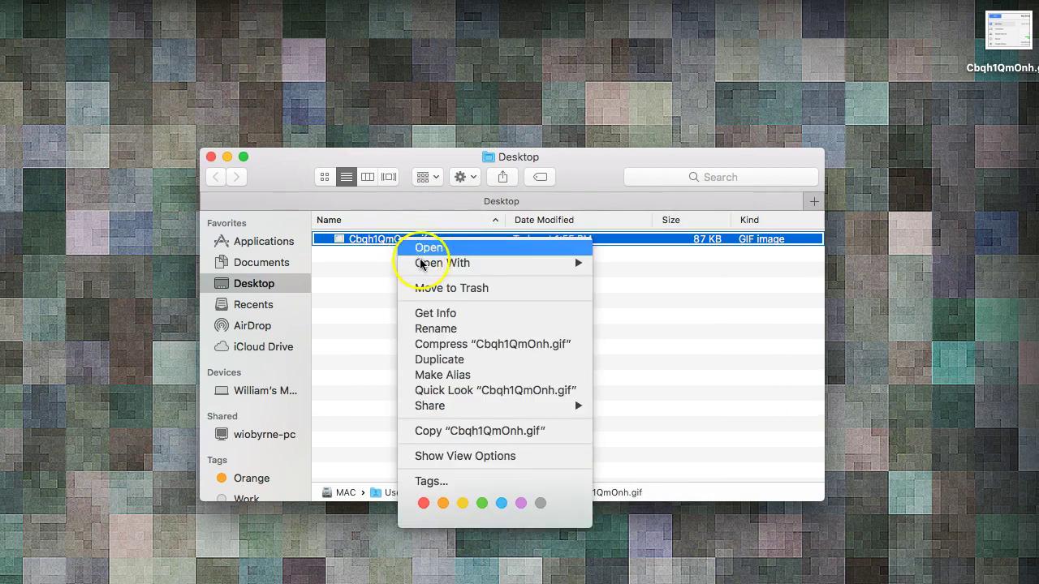
mouse_move(430, 263)
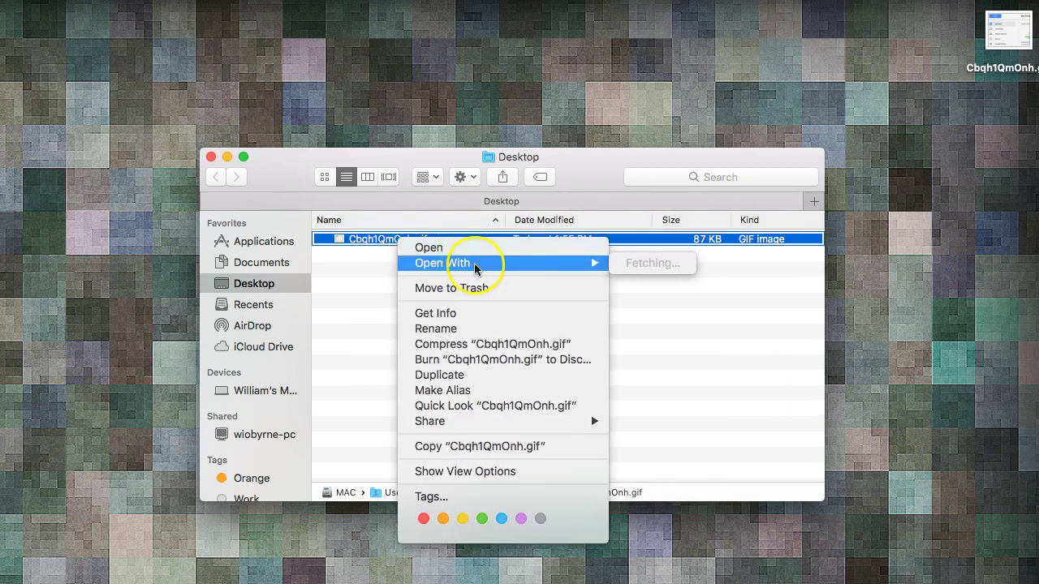
left_click(641, 263)
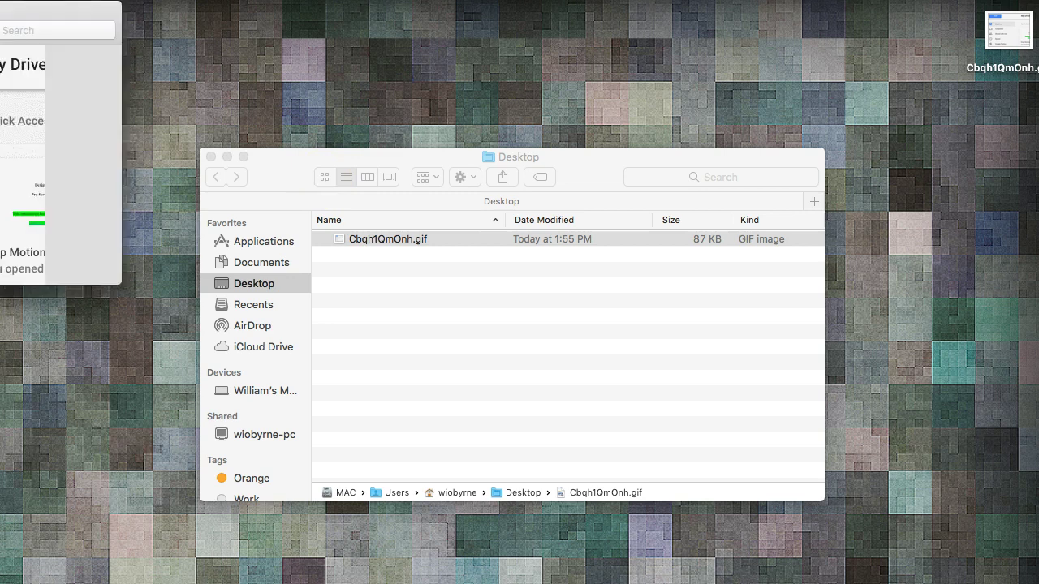
left_click_drag(98, 8, 343, 65)
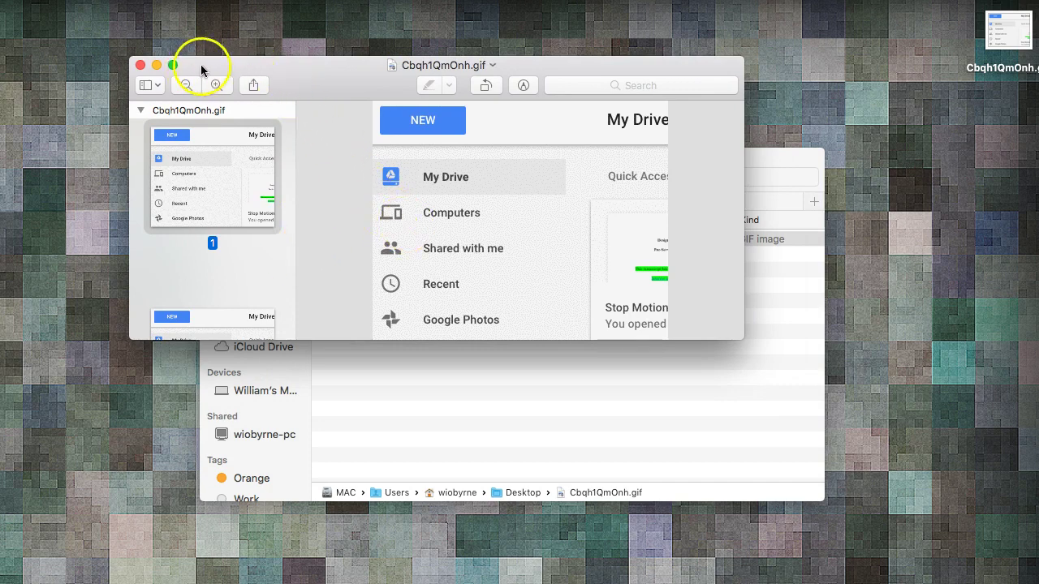
left_click_drag(201, 64, 123, 9)
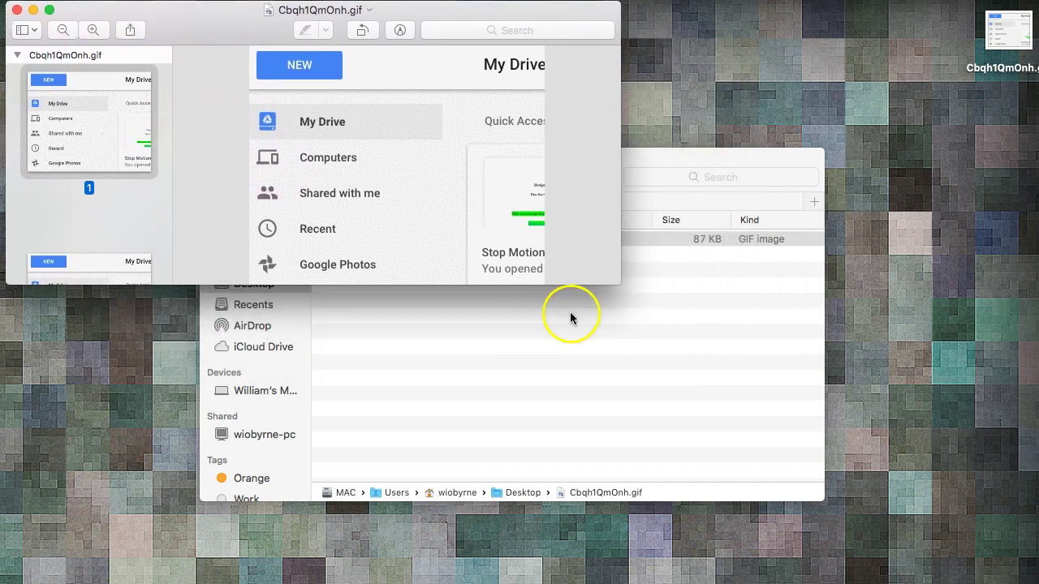
left_click_drag(619, 283, 1003, 555)
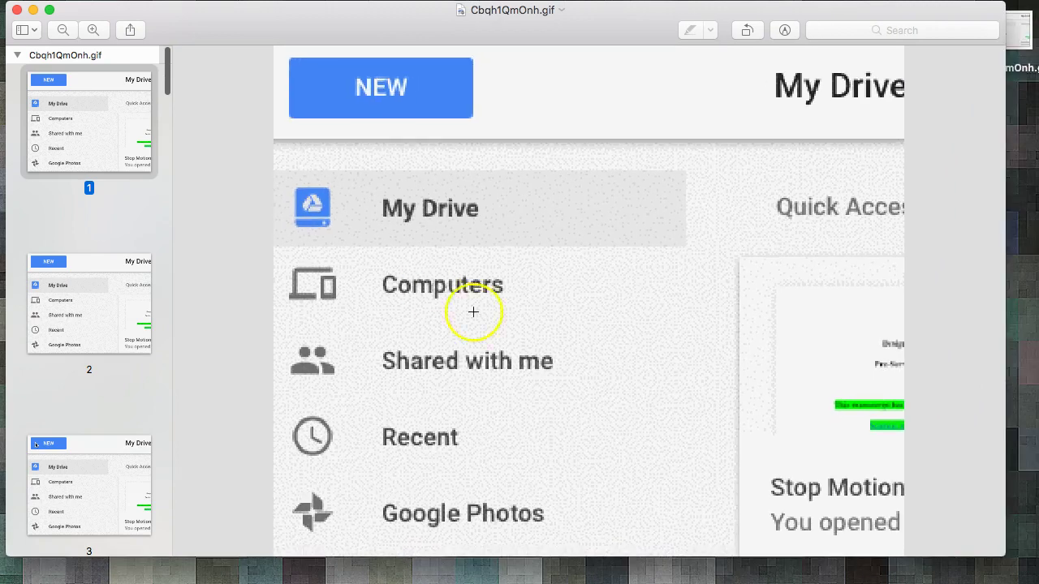
Examine the individual frame thumbnails of the GIF in Preview, and close the file.
scroll(62, 294, "down", 15)
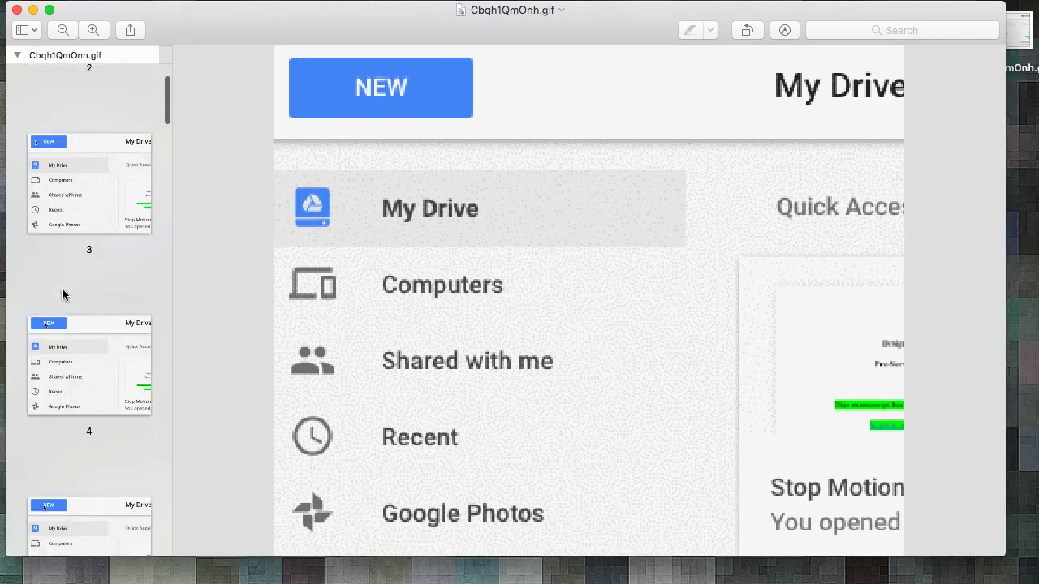
scroll(62, 294, "down", 20)
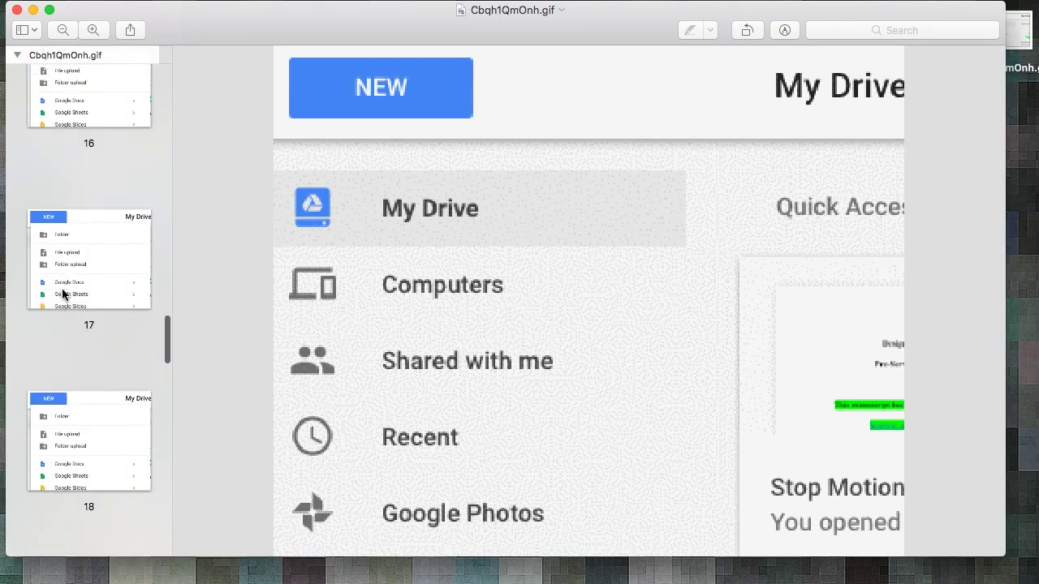
left_click(71, 251)
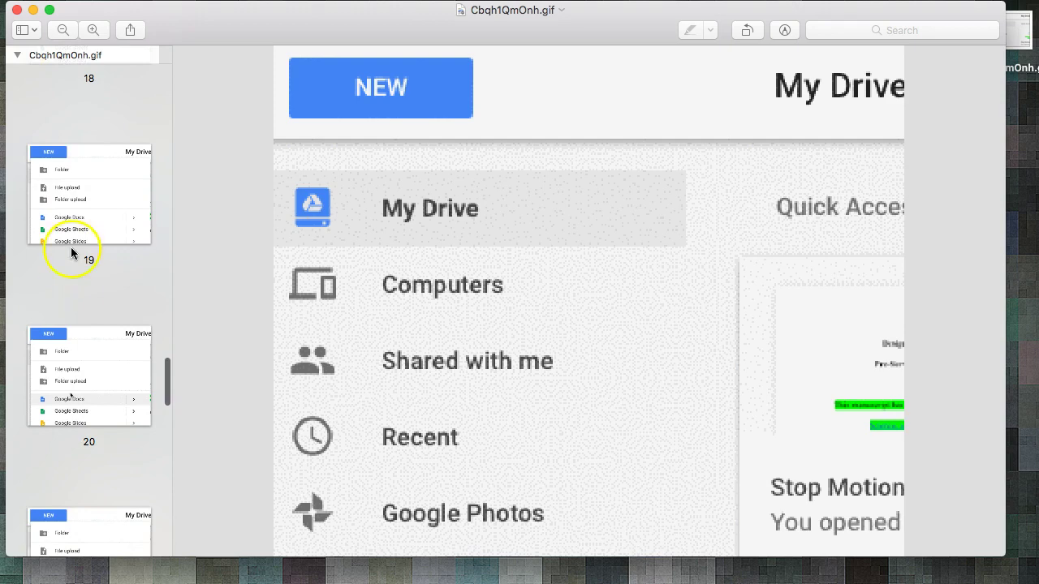
left_click(16, 11)
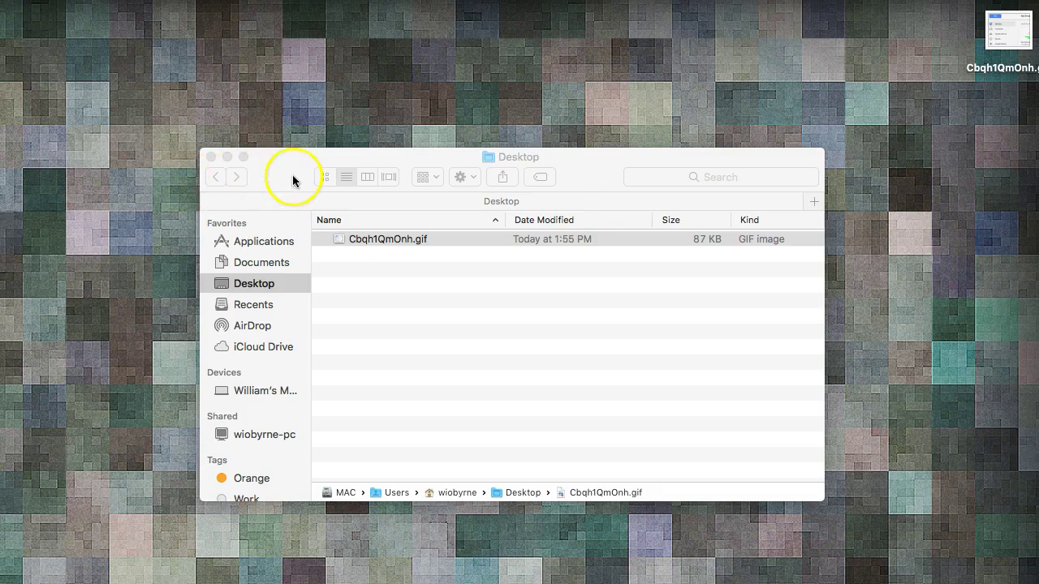
Close the Finder window, all browser tabs except the animated gif search and My Drive, and the downloads bar.
left_click(206, 166)
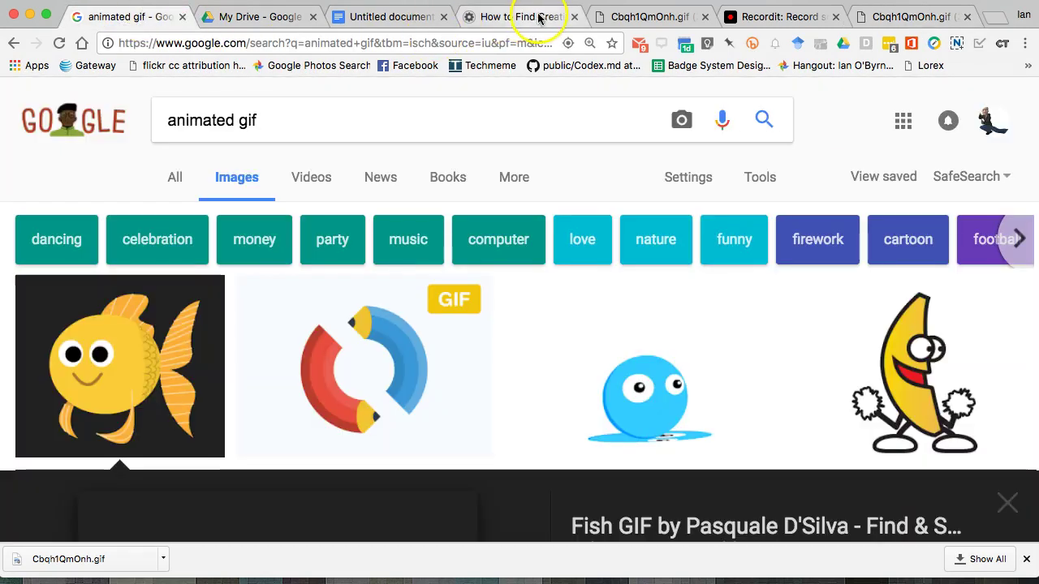
left_click(573, 16)
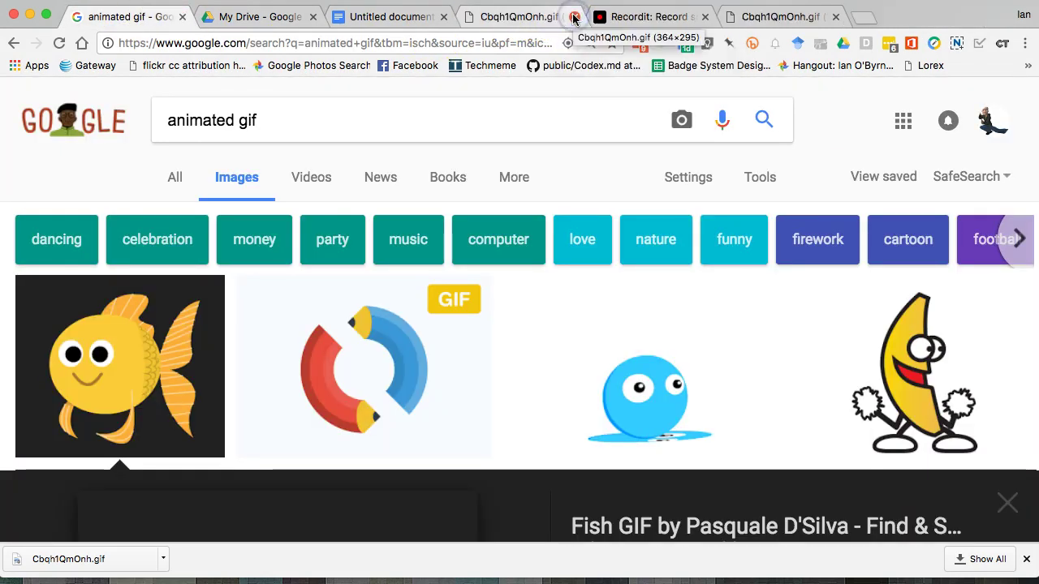
left_click(574, 16)
left_click(574, 16)
left_click(574, 17)
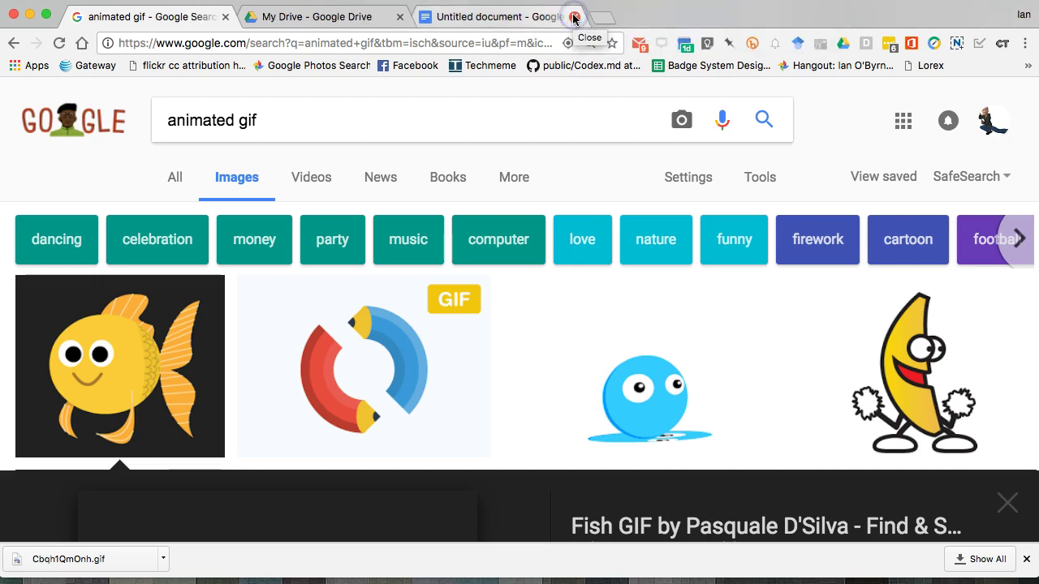
left_click(574, 16)
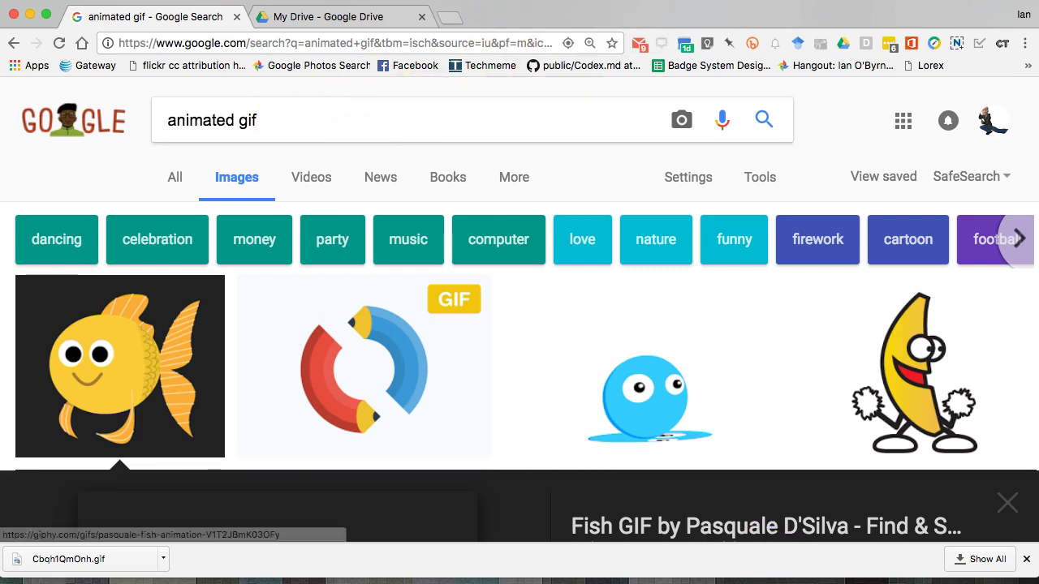
left_click(1027, 561)
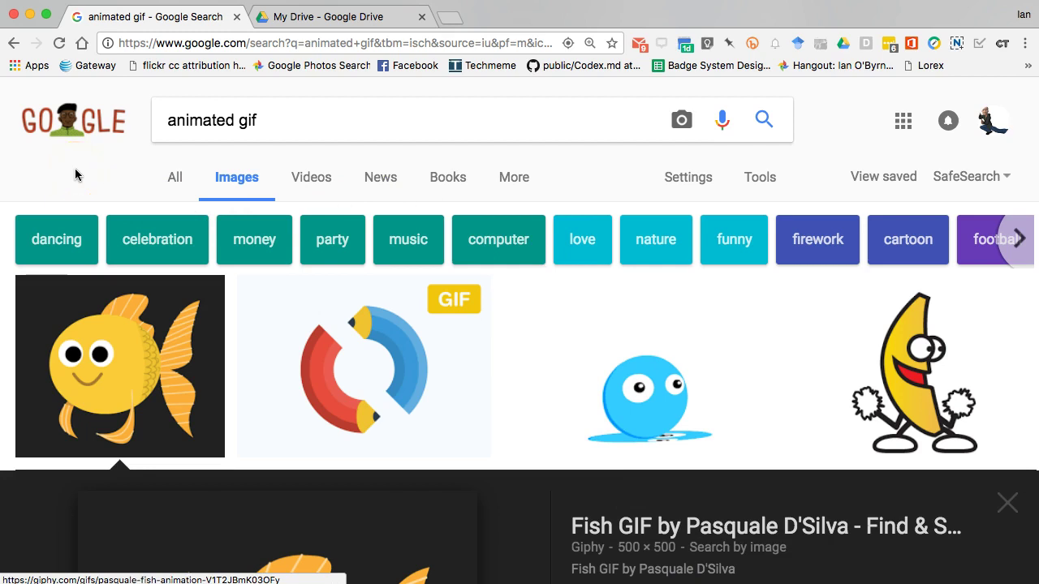
Start a new Recordit recording on My Drive of the area around the apps, notifications, account and settings icons.
left_click(322, 18)
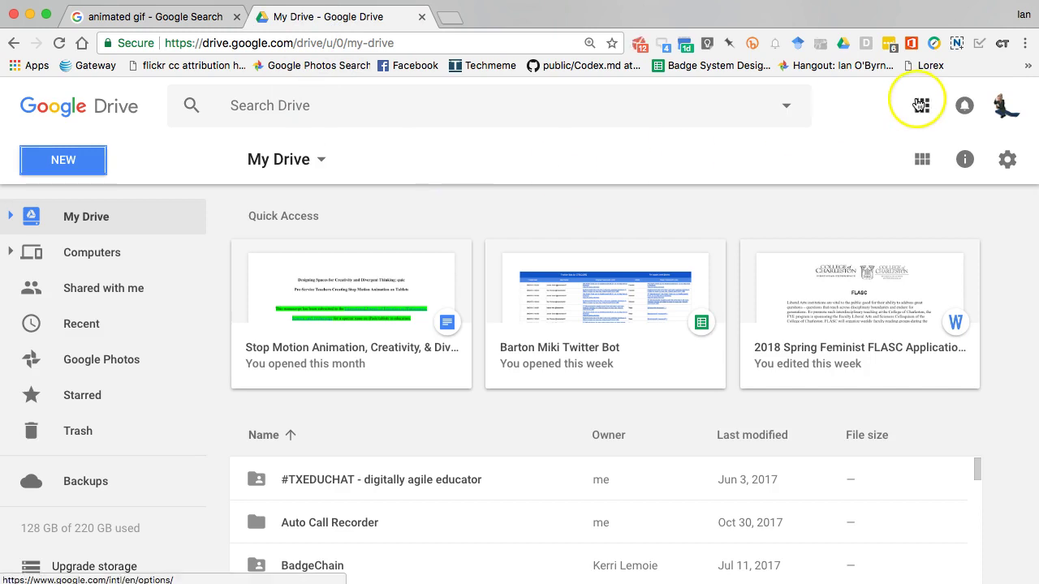
key("super+Tab")
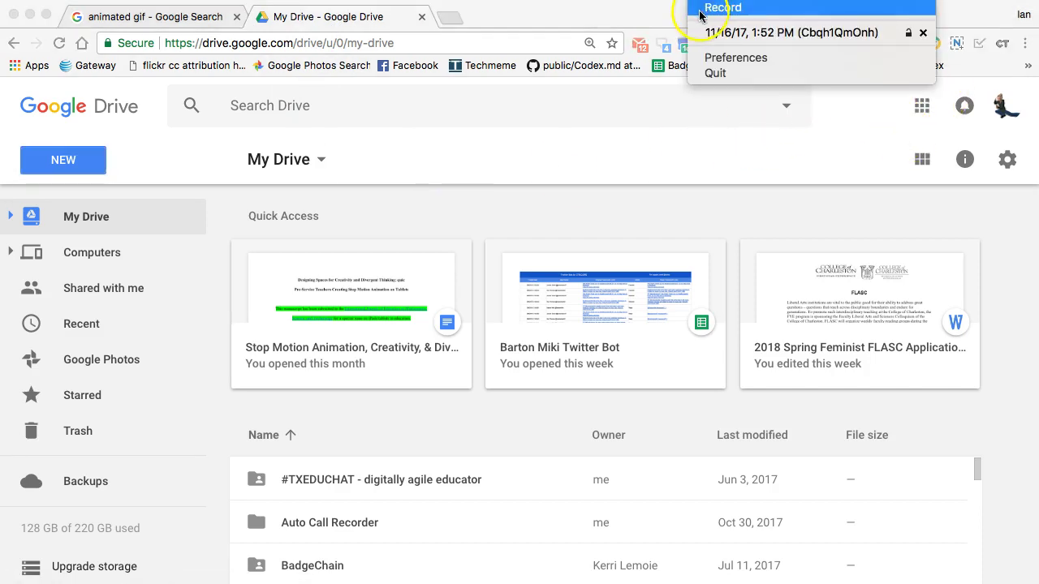
left_click(698, 8)
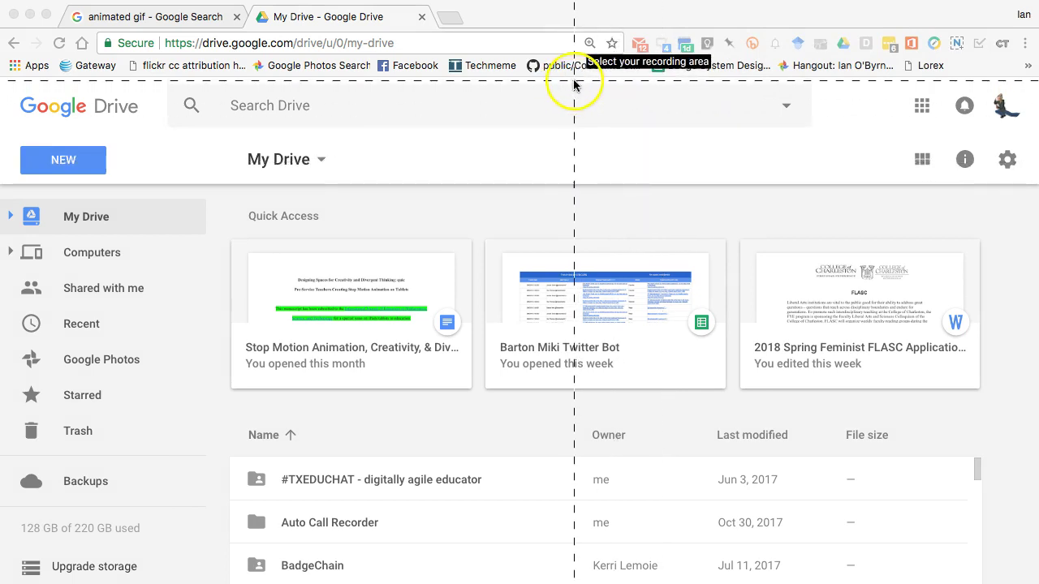
left_click_drag(638, 87, 1032, 385)
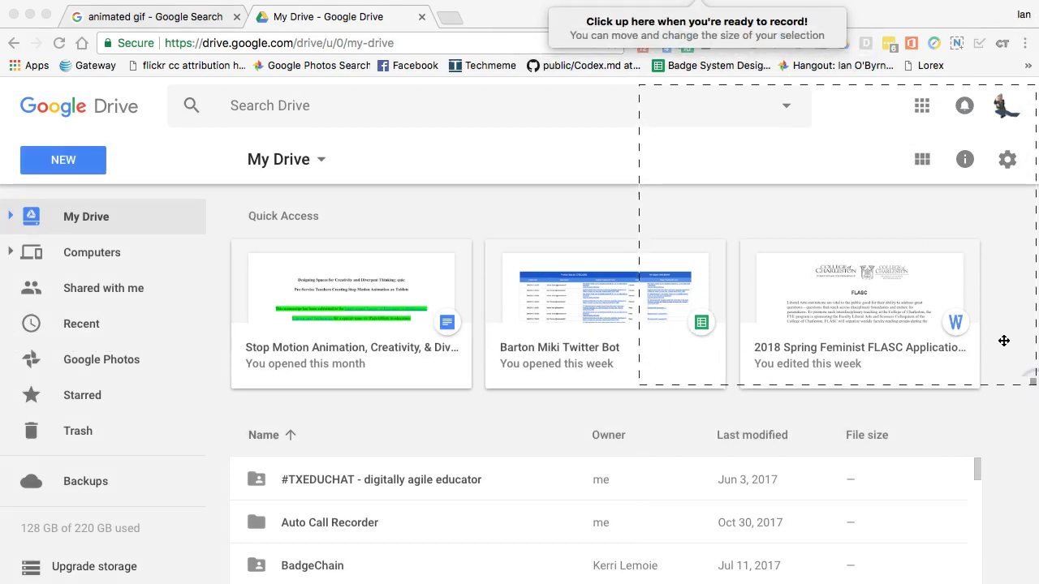
left_click(697, 29)
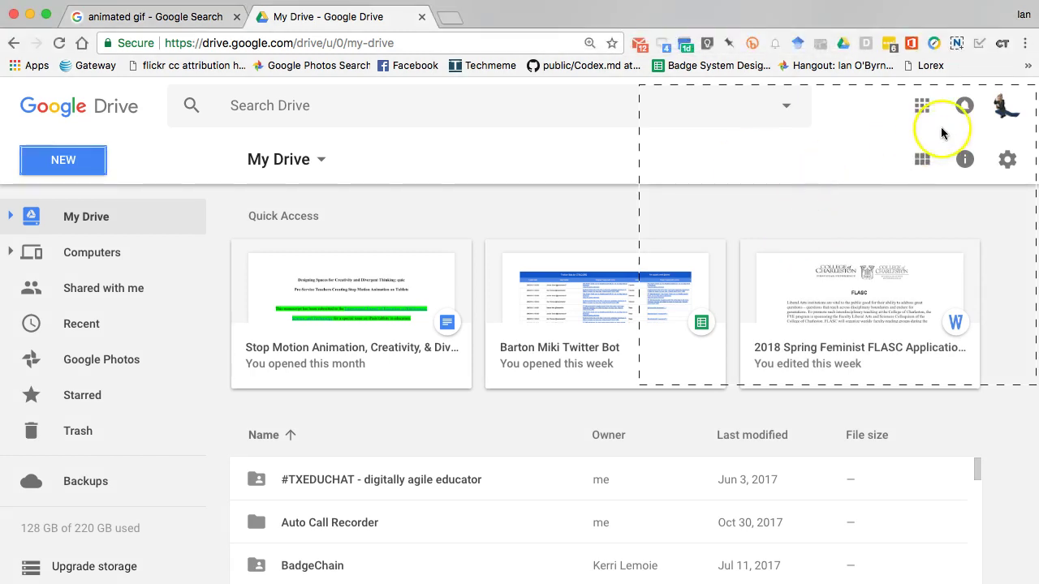
During the recording, open the Google notifications panel, show its notification source settings, and close the panel.
left_click(970, 108)
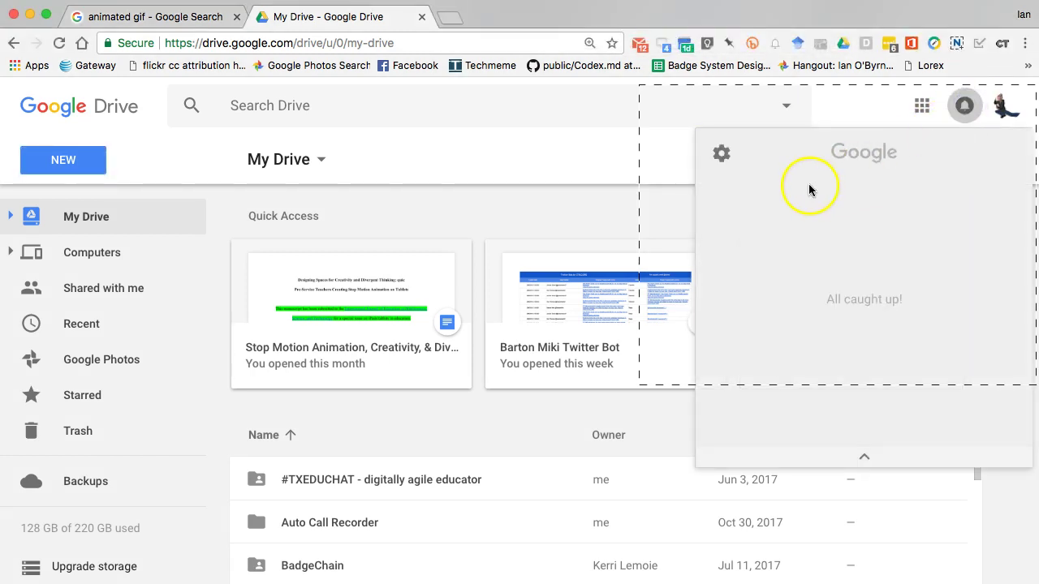
left_click(729, 157)
left_click(714, 149)
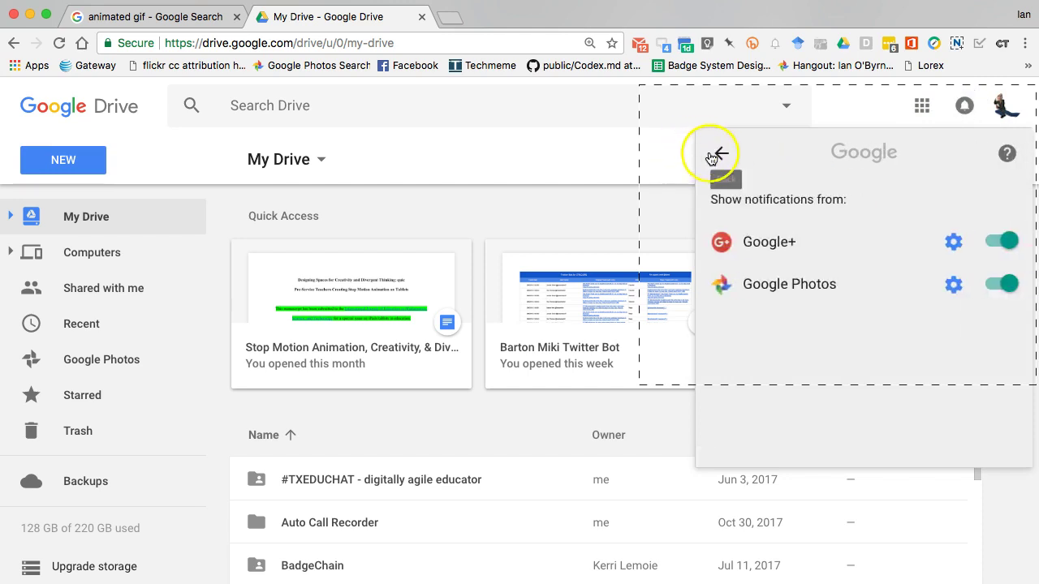
left_click(661, 131)
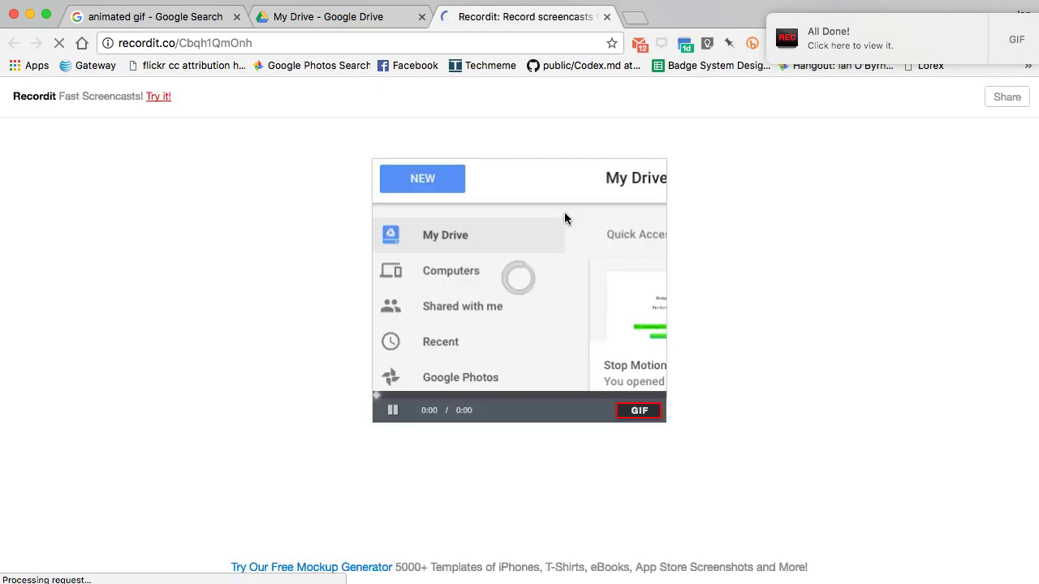
Open the newest Recordit recording, fzDrB3swQc, for playback in the browser.
left_click(720, 4)
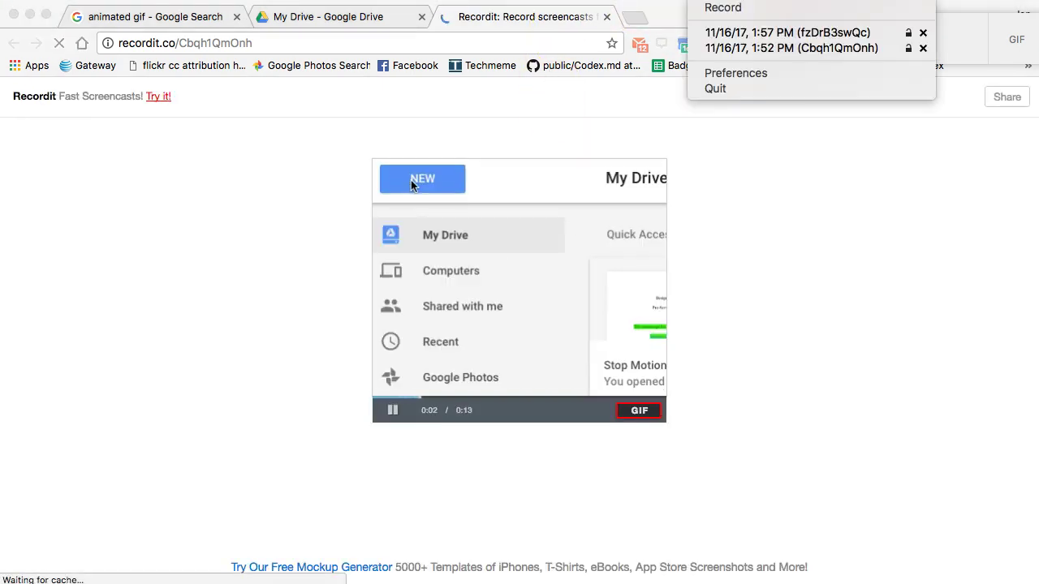
left_click(788, 32)
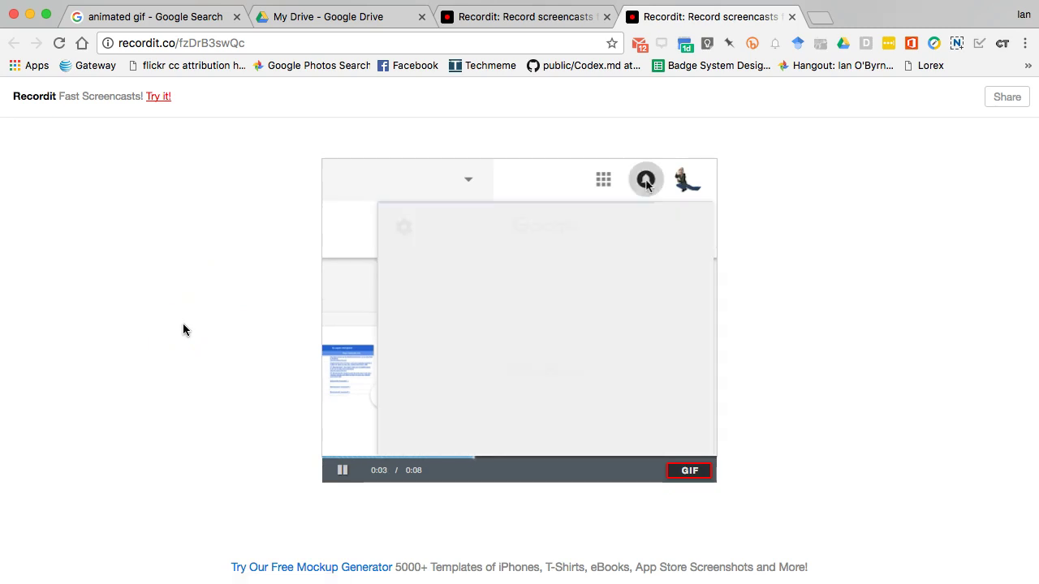
Load wiobyrne.com in the current browser tab and go to the site's blog page.
left_click(350, 36)
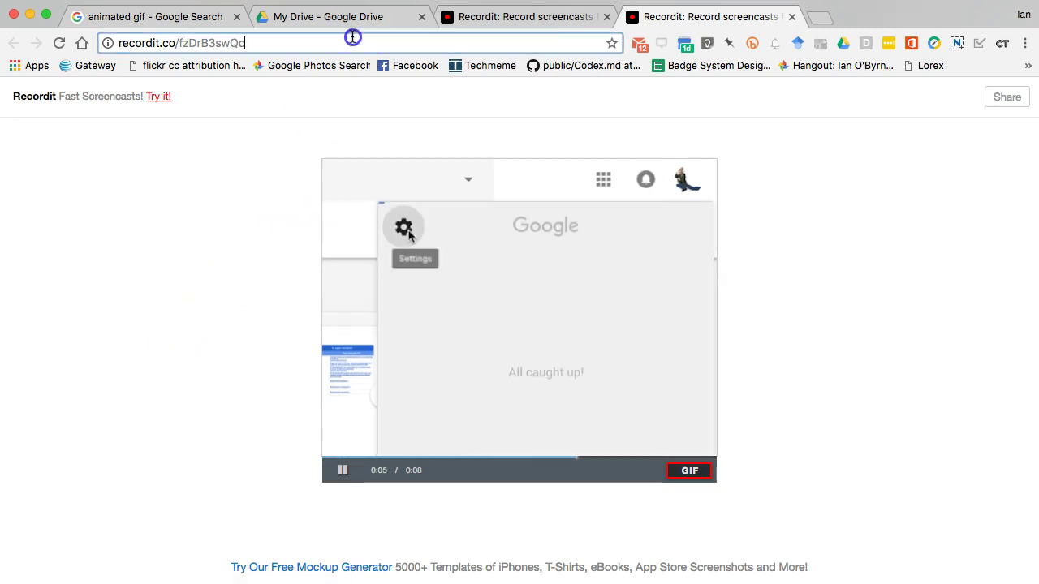
type("wiobyrne.com")
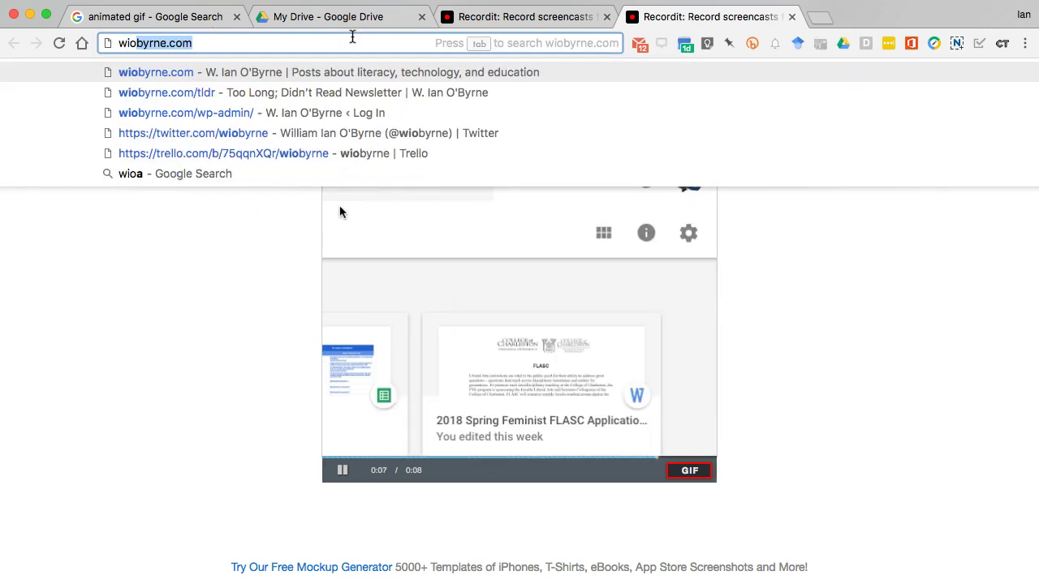
key("Return")
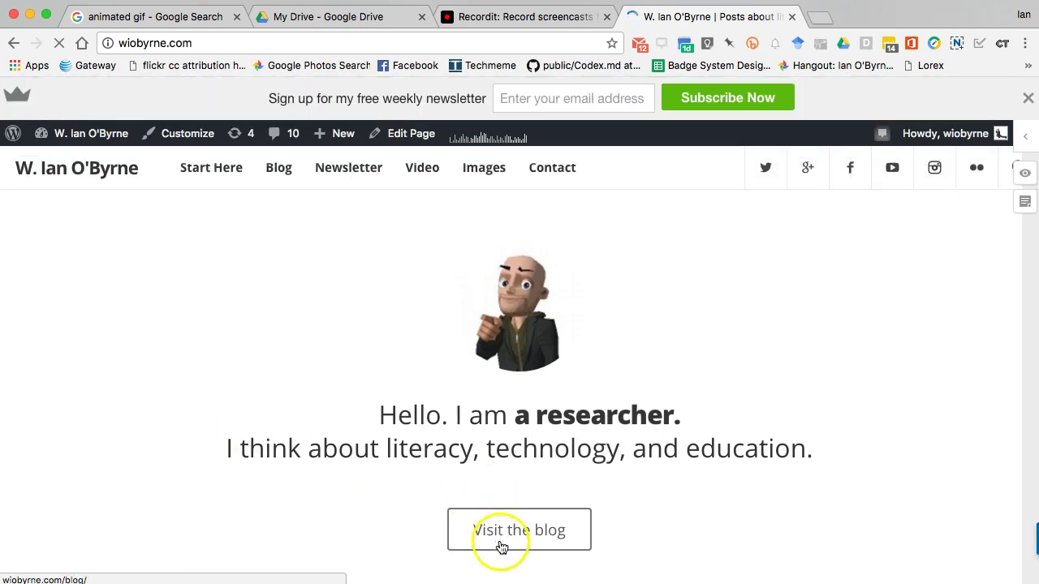
left_click(499, 538)
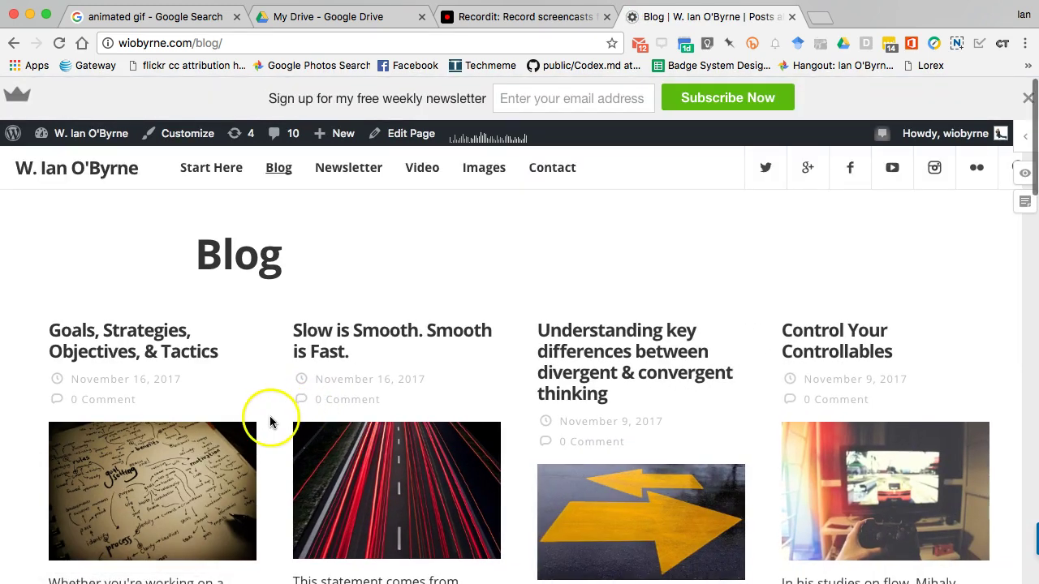
left_click(519, 315)
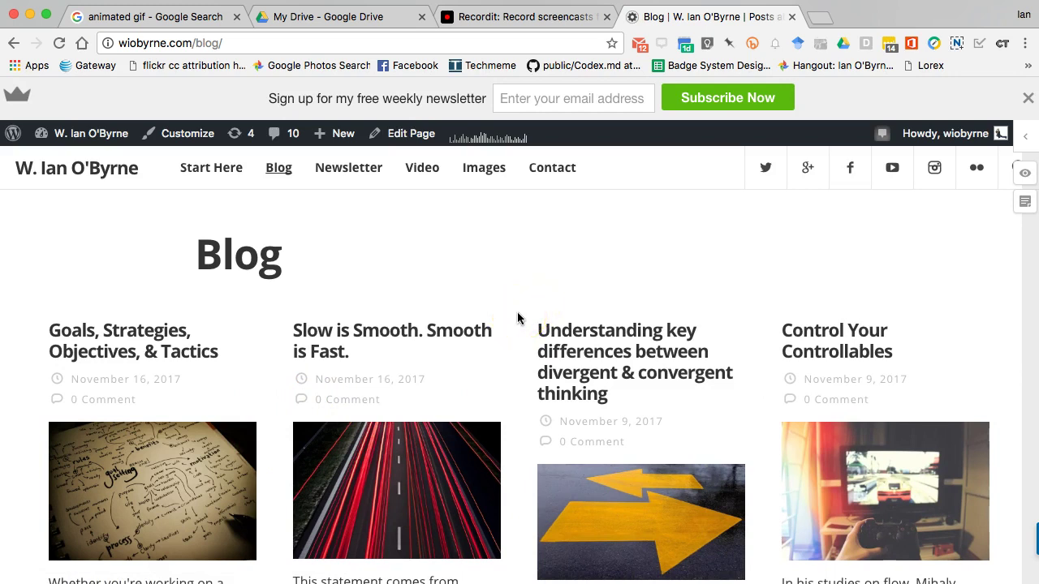
left_click(515, 358)
left_click(515, 363)
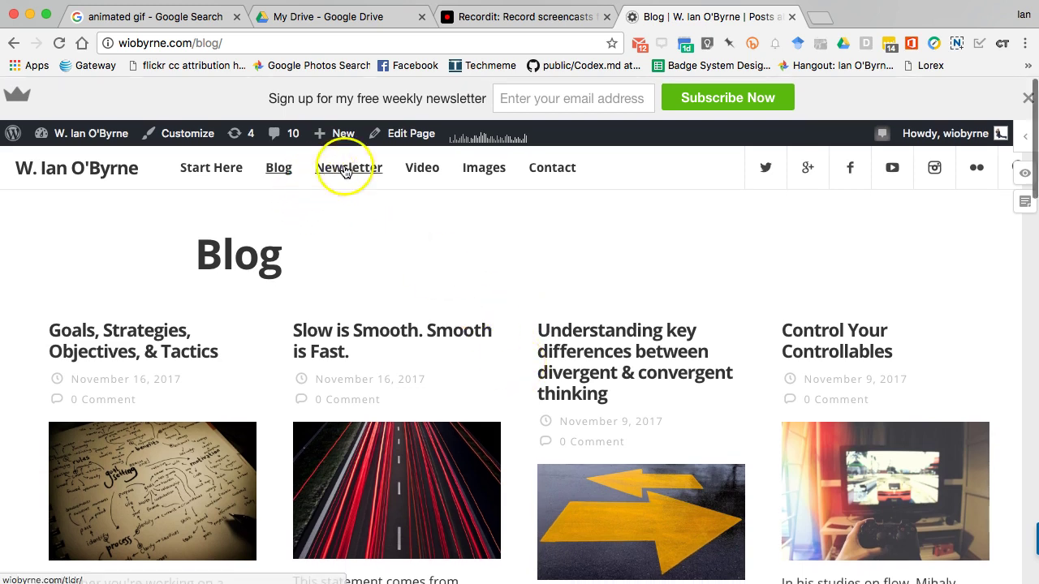
Open the website's Newsletter page.
left_click(345, 168)
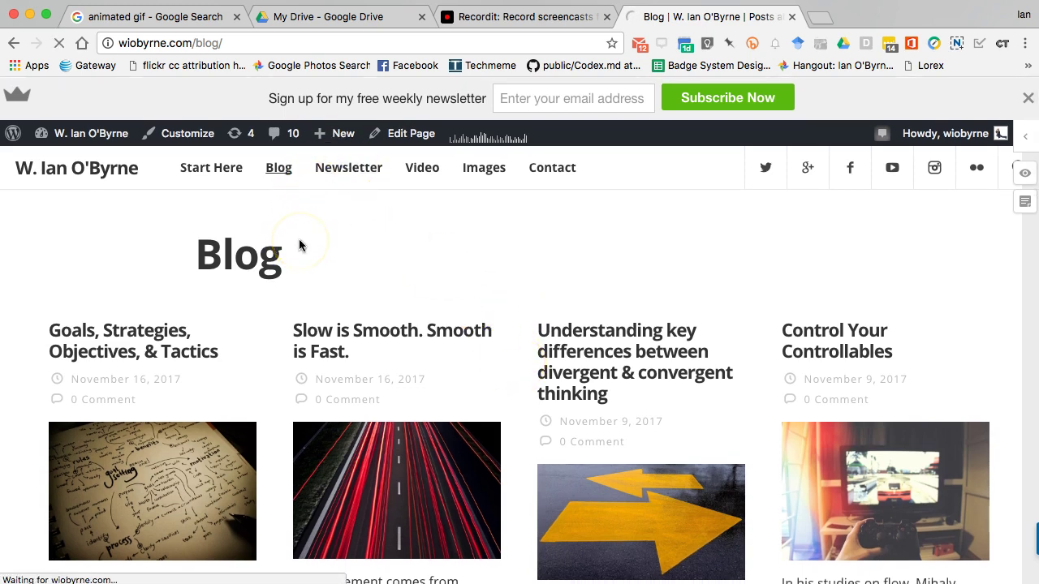
left_click(347, 170)
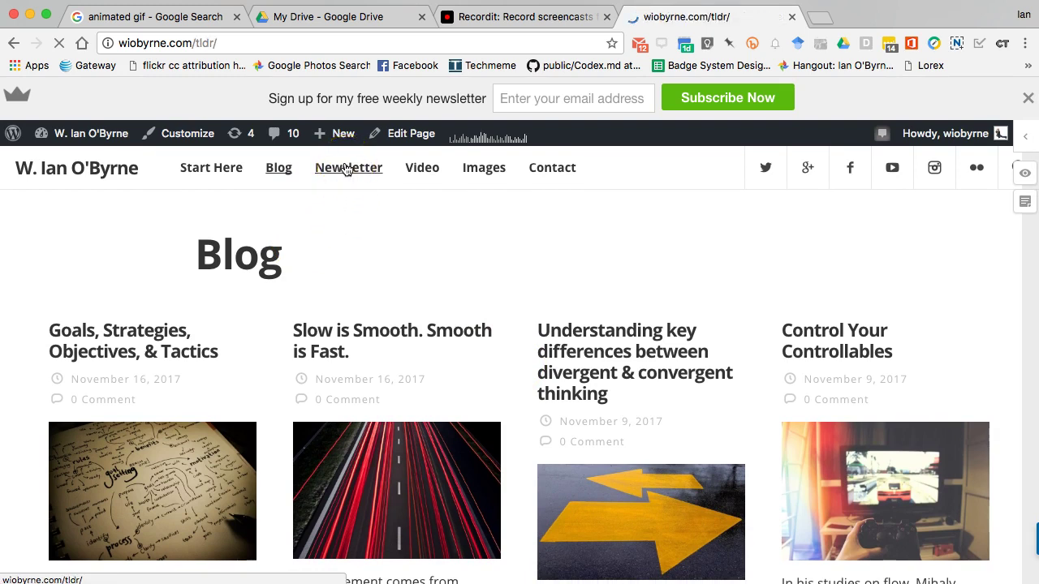
left_click(163, 216)
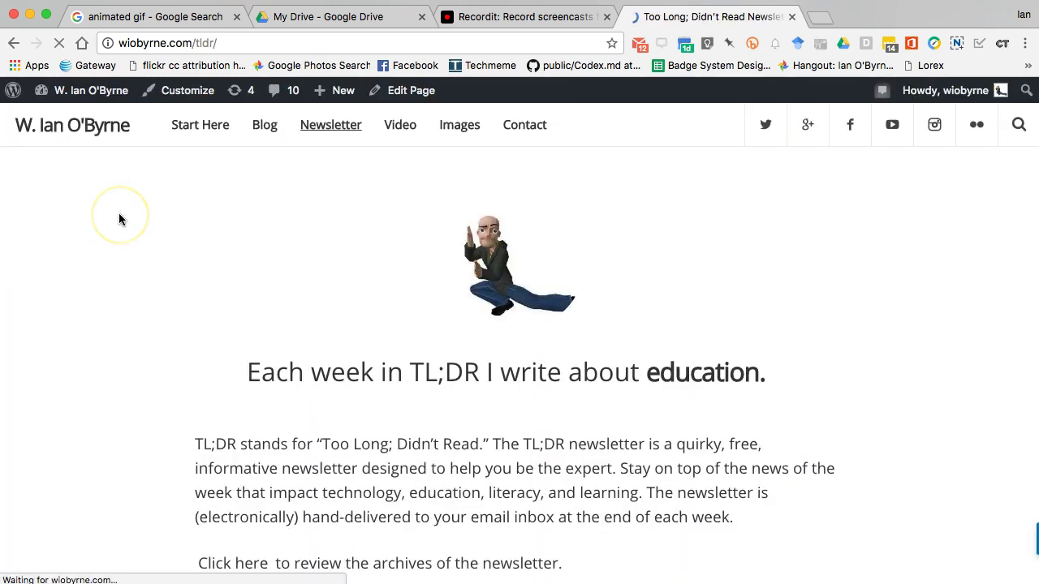
mouse_move(105, 402)
left_mouse_down()
mouse_move(170, 422)
mouse_move(207, 462)
mouse_move(213, 453)
left_mouse_up()
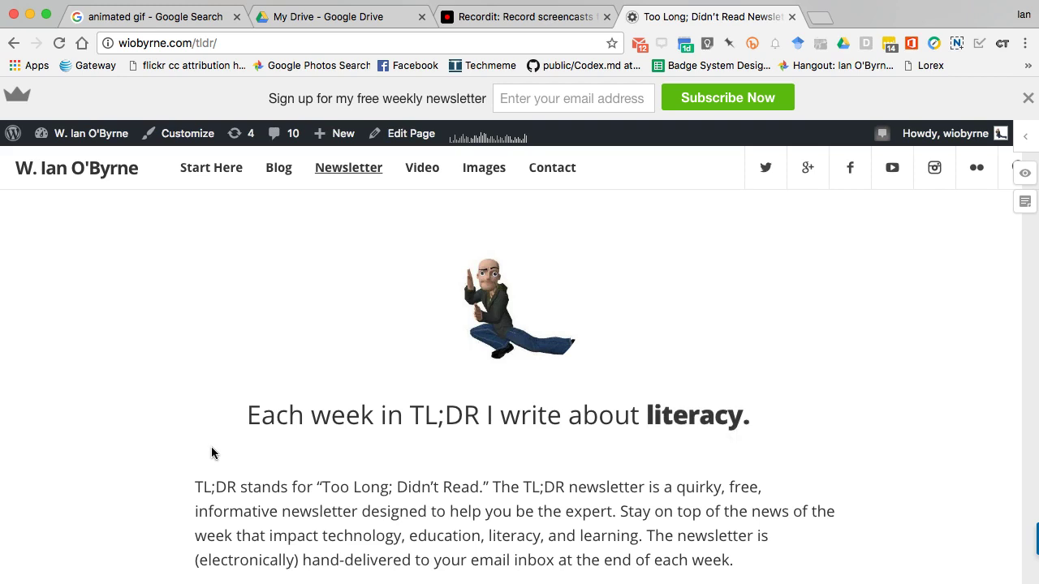
left_click_drag(212, 453, 217, 487)
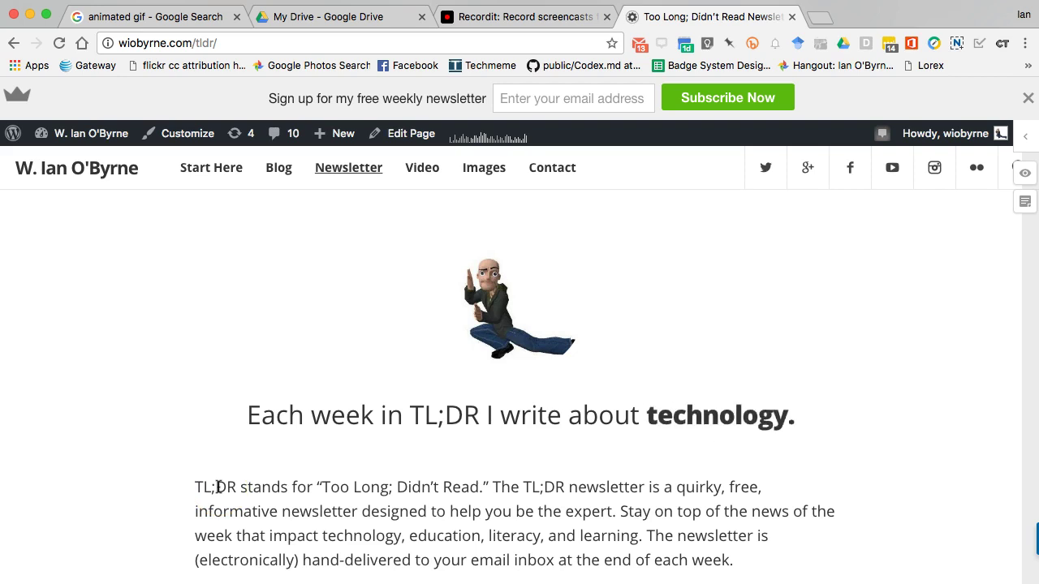
left_click(225, 477)
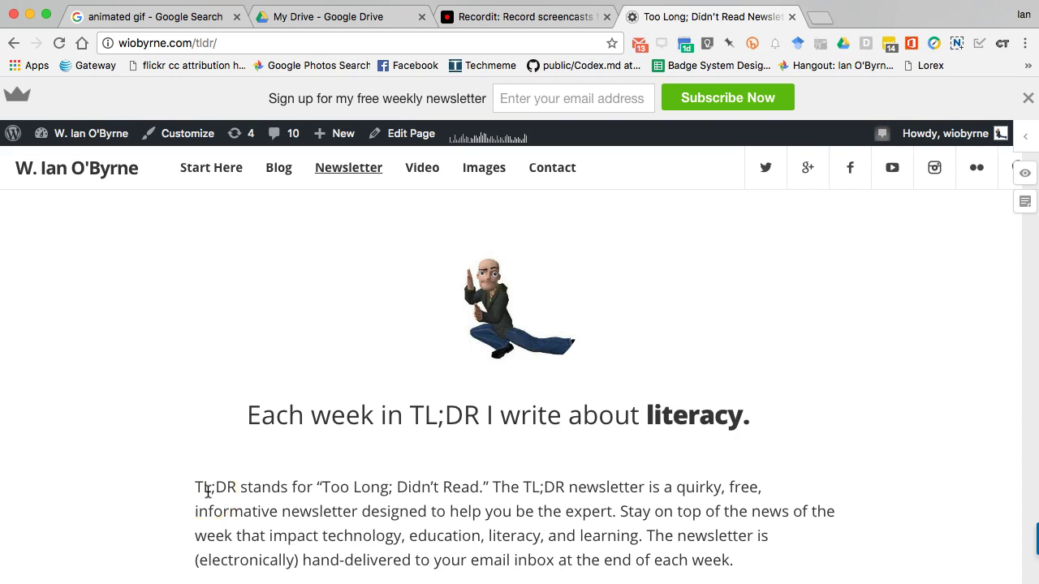
left_click(207, 500)
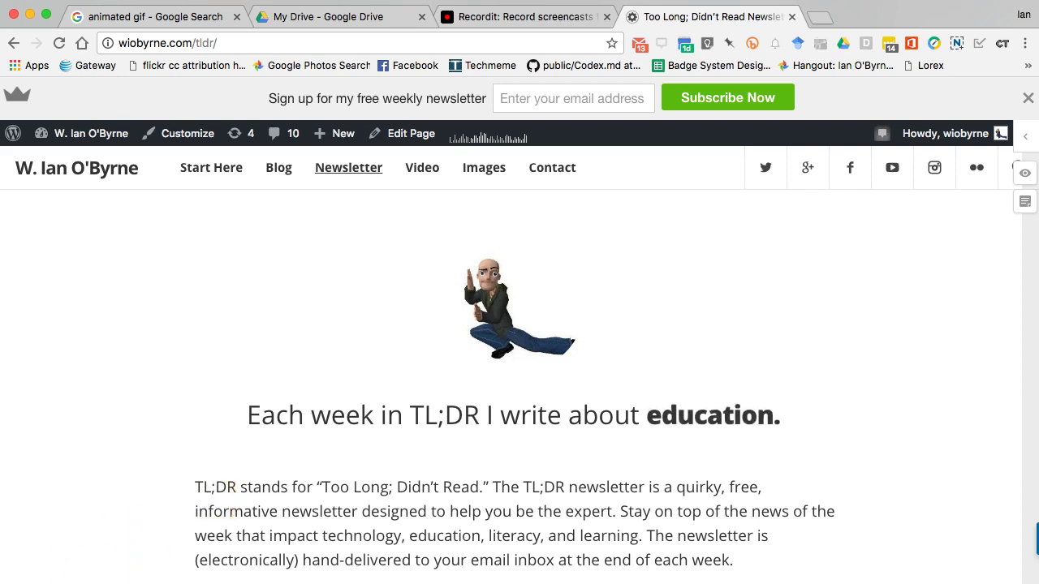